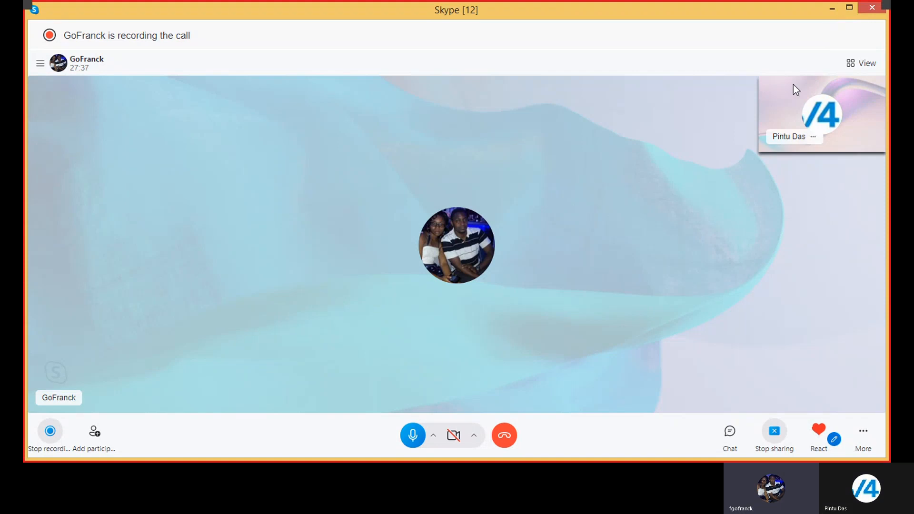
Try to switch the call's screen share to the SAP Word document window
click(773, 433)
click(793, 426)
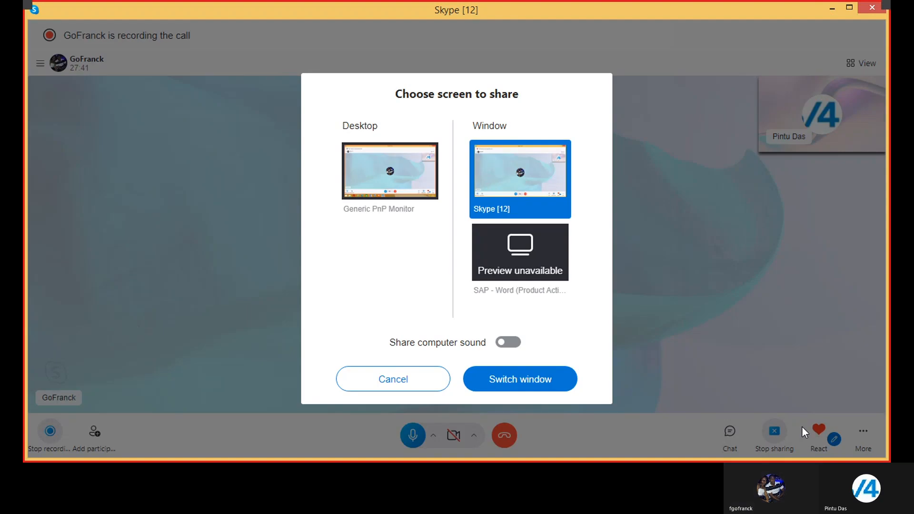
click(538, 259)
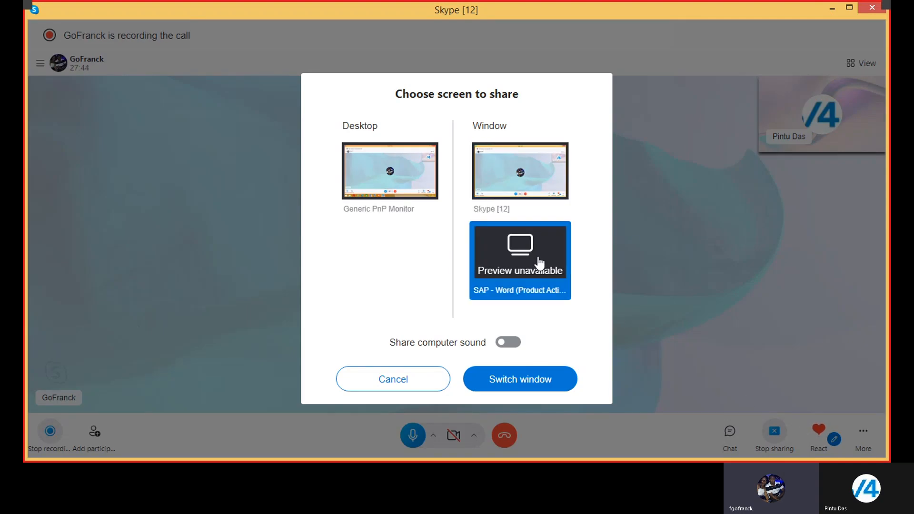
click(520, 380)
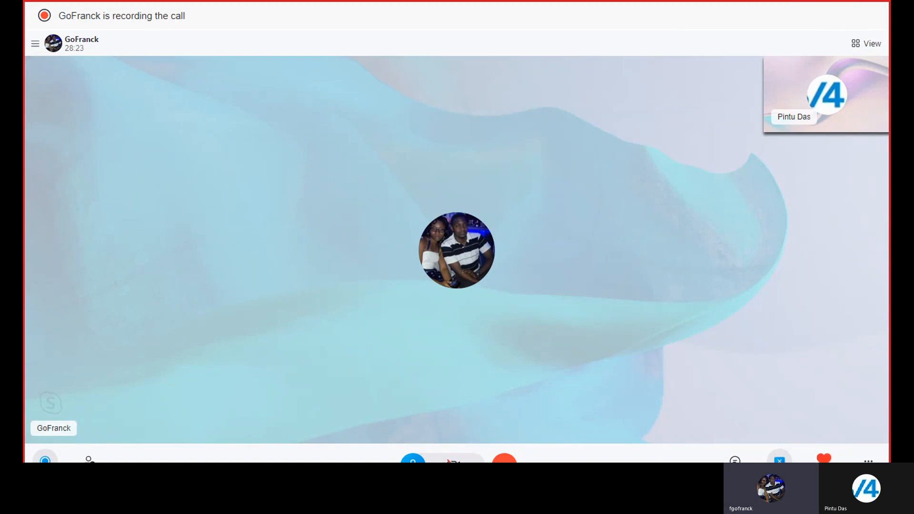
Try to apply grid view and full-screen mode to the call window
click(866, 43)
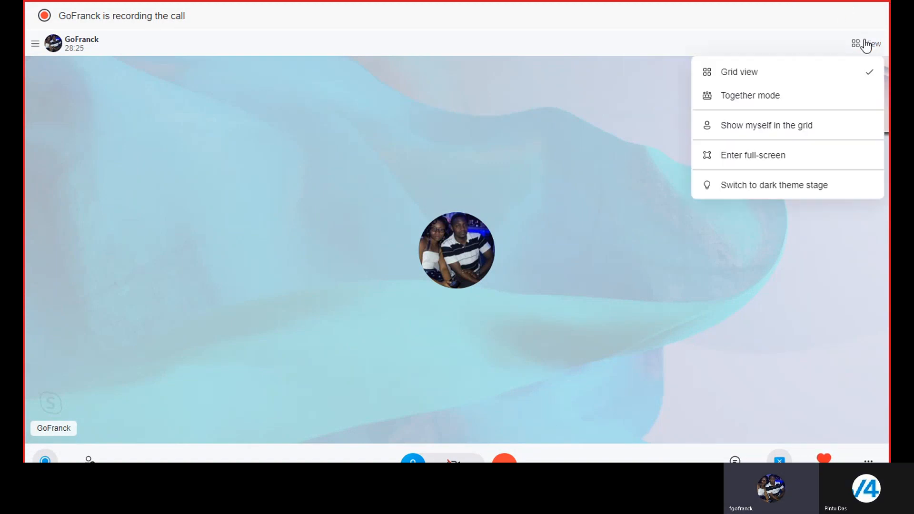
click(749, 70)
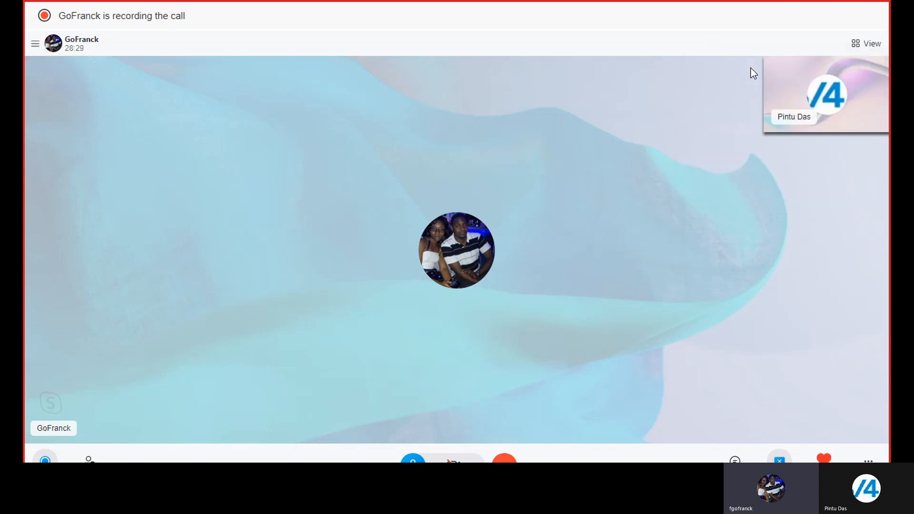
click(869, 48)
click(756, 157)
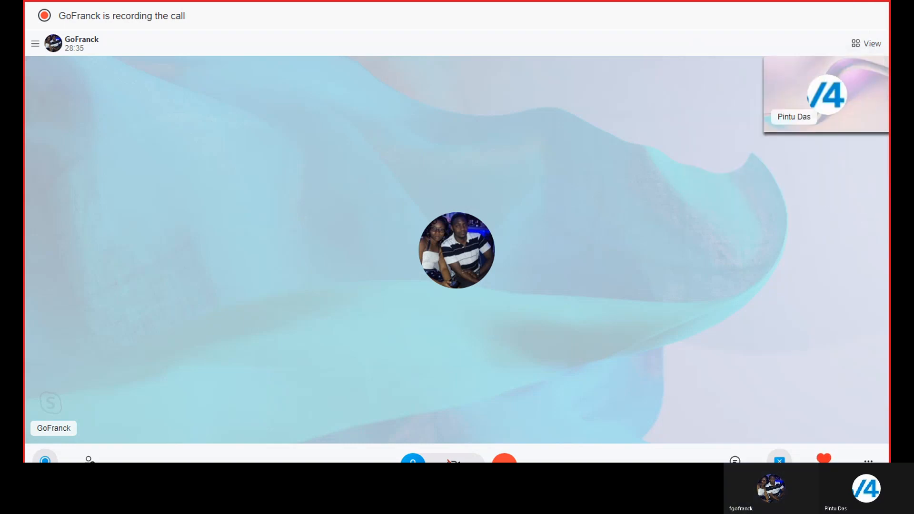
Share the Skype window again and exit the call's full-screen mode
click(779, 460)
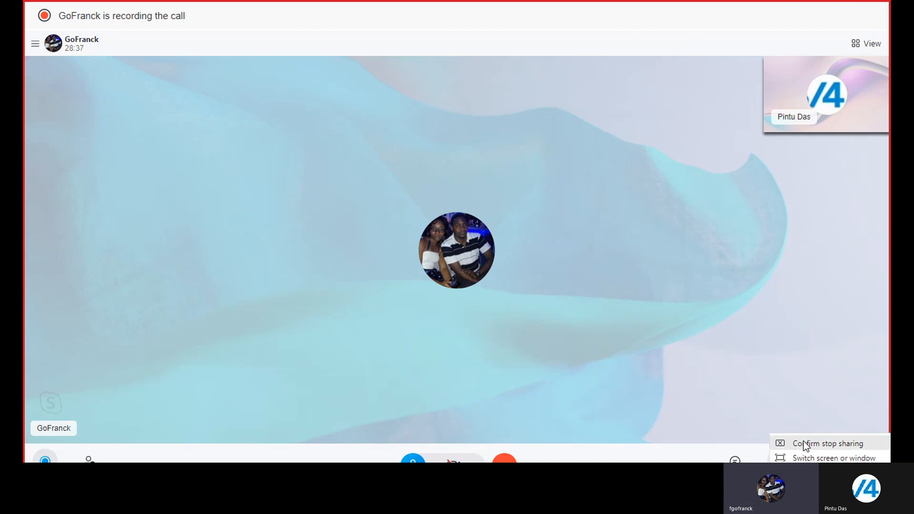
click(803, 457)
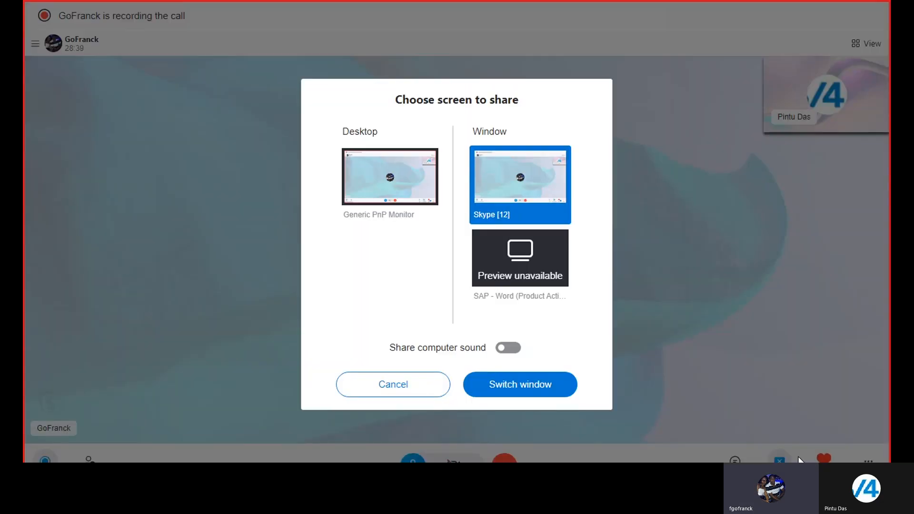
click(508, 388)
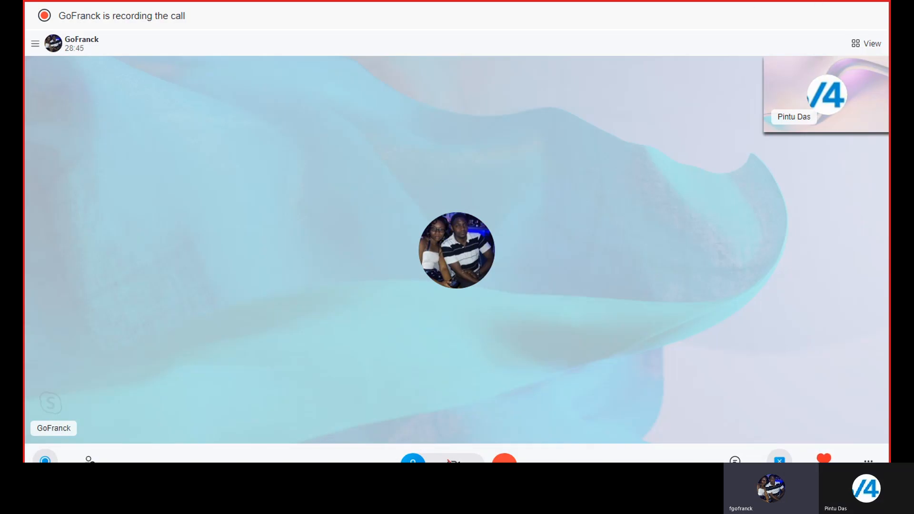
key(F11)
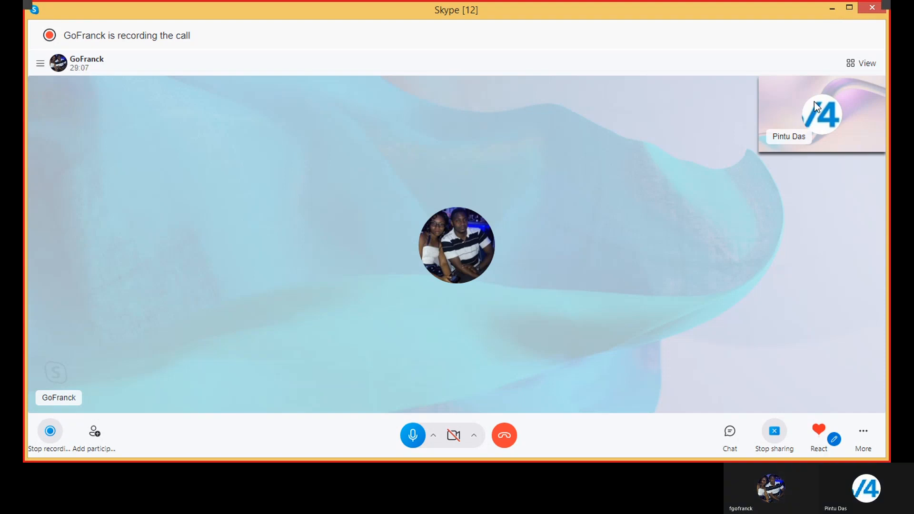
Switch the call's screen share to the SAP Logon 740 window
click(775, 433)
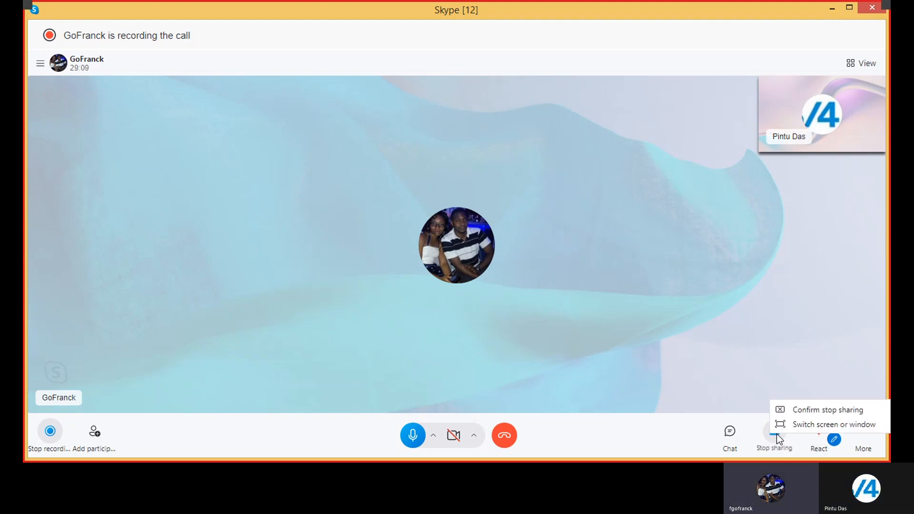
click(804, 424)
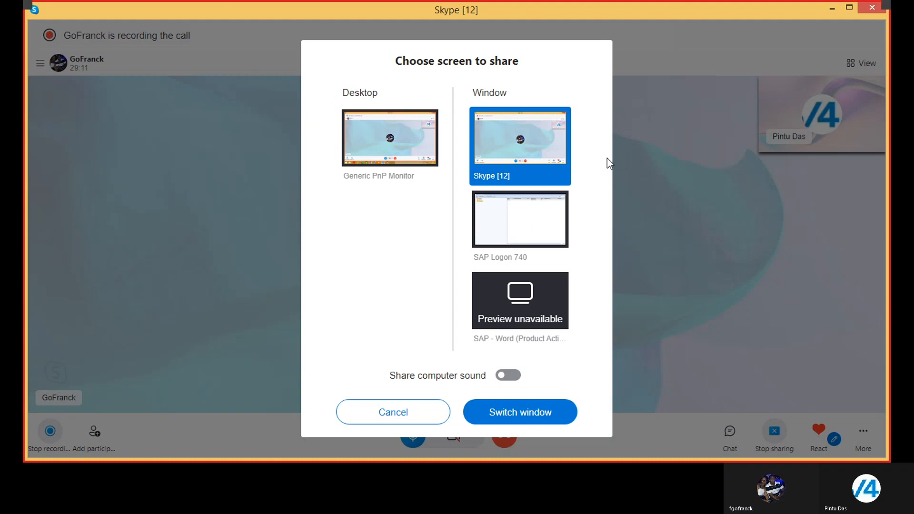
click(534, 220)
click(520, 414)
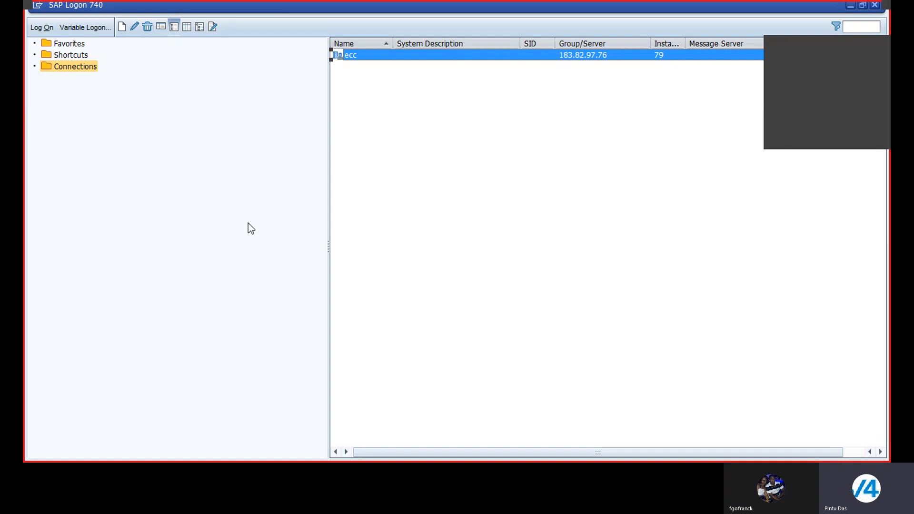
Start a variable logon for a user-specified system and enter 183.82.1.220 as the application server
click(85, 28)
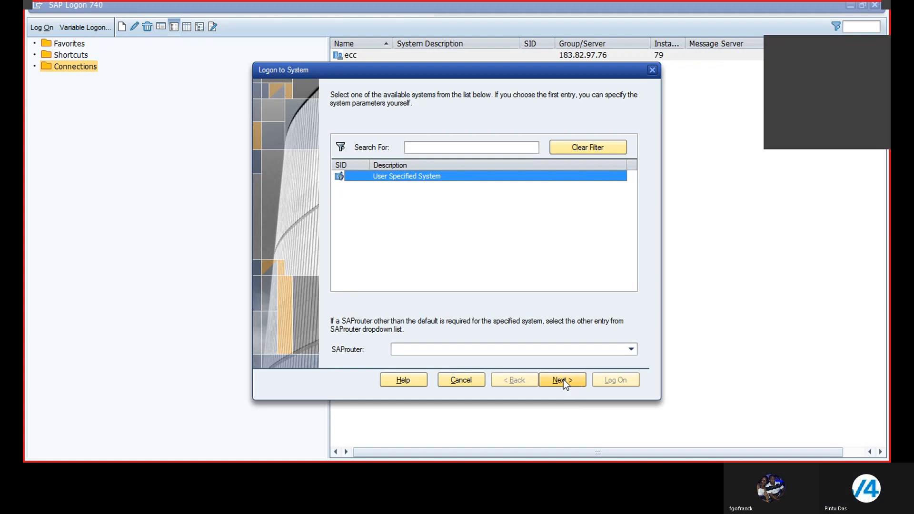
click(563, 379)
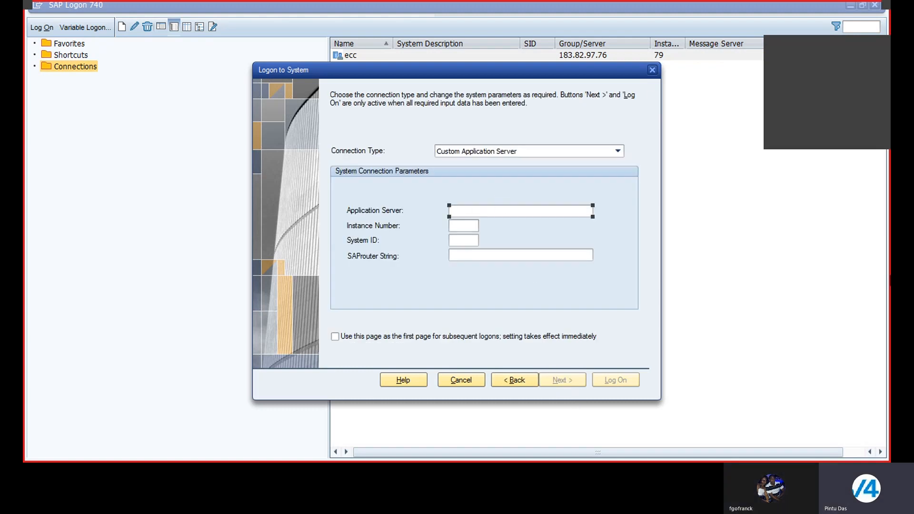
text(183.82.1.220)
Set the connection's instance number to 82 and its system ID to EH7
click(456, 226)
text(82)
click(467, 241)
text(EH7)
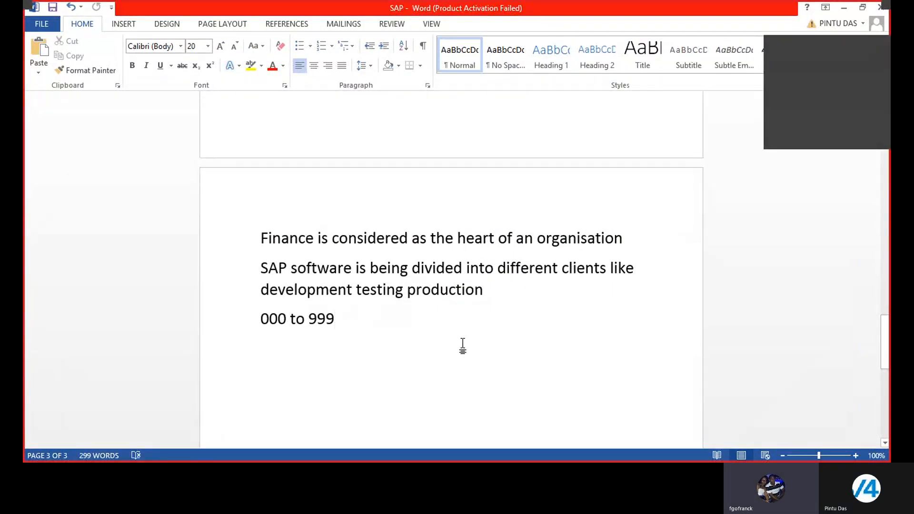
In the SAP Word document, add the line "Transport Request" below "000 to 999", separated by a blank line
key(Return)
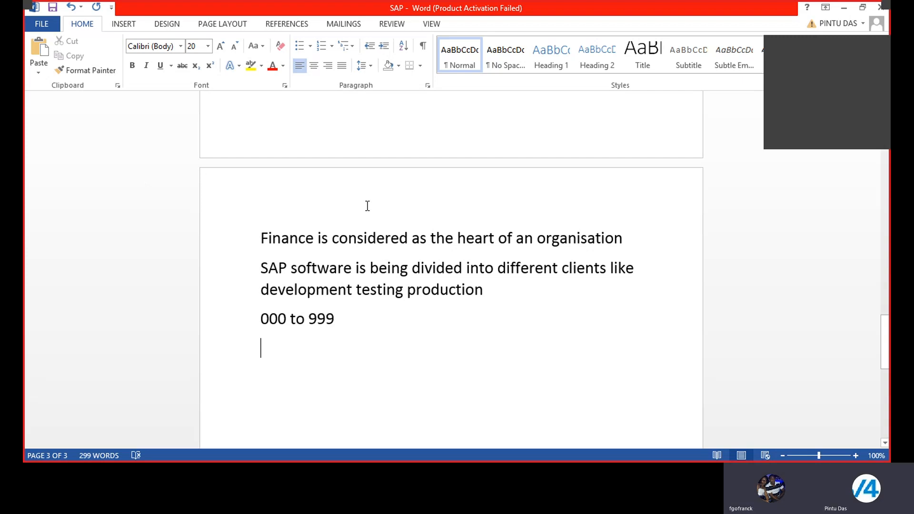
key(Return)
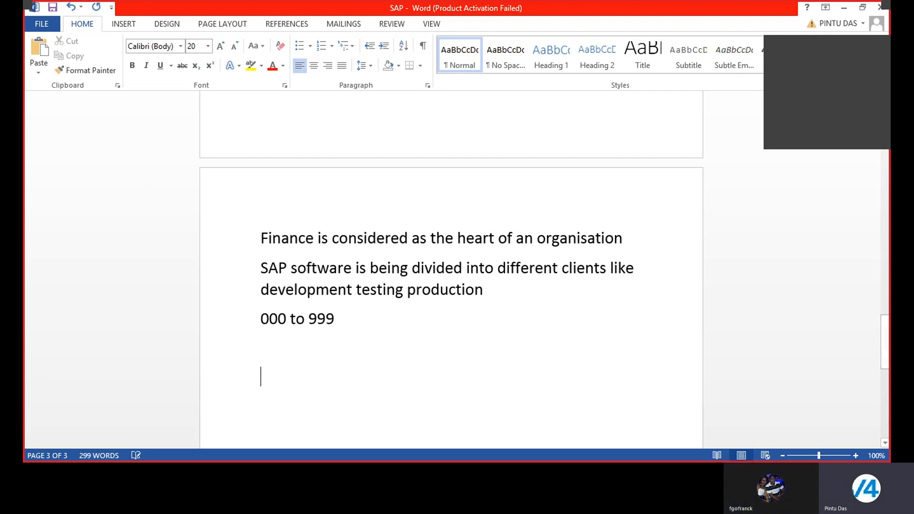
scroll(476, 357, down, 1)
key(BackSpace)
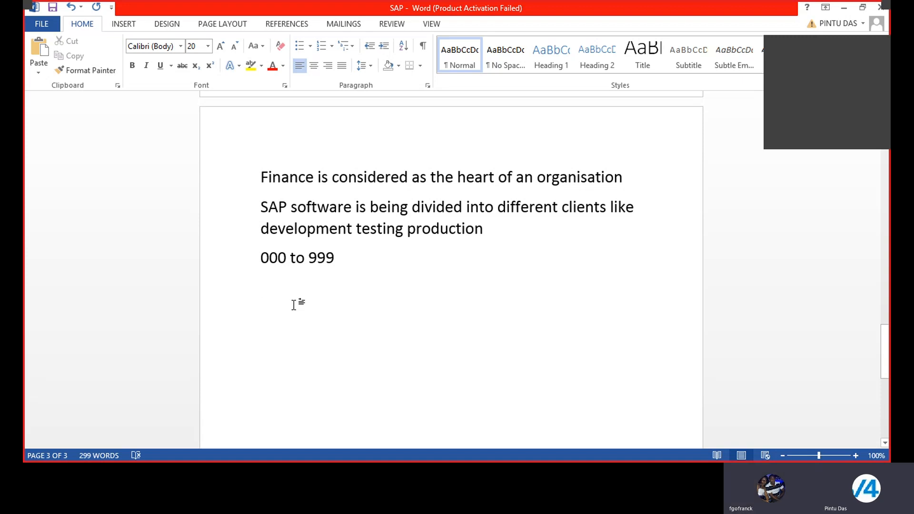
key(Return)
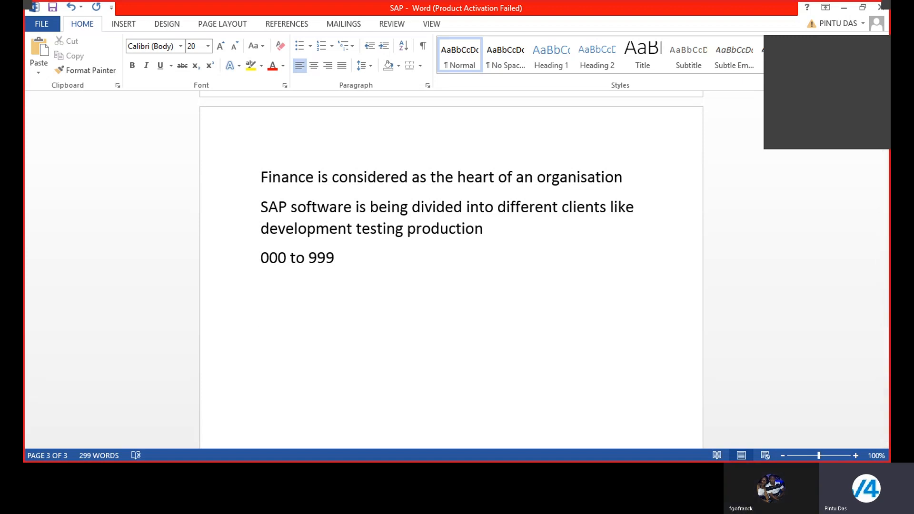
text(Transp)
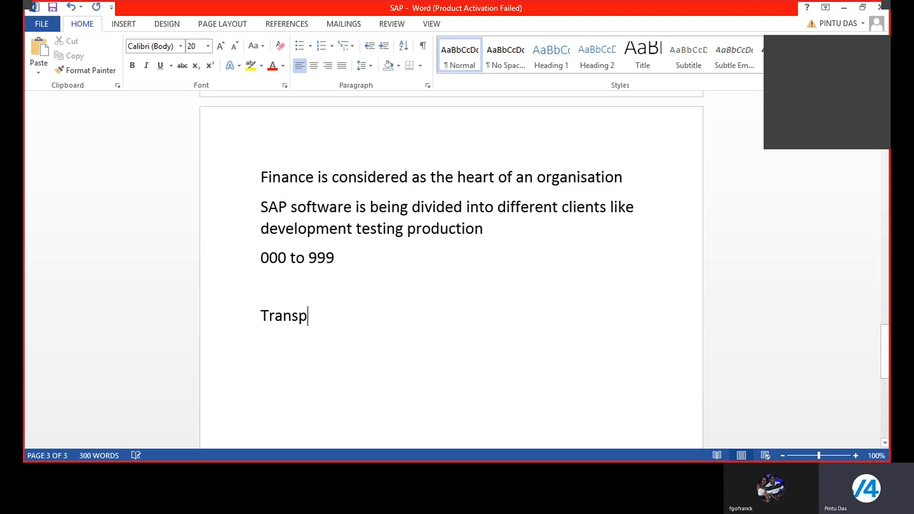
text(ort )
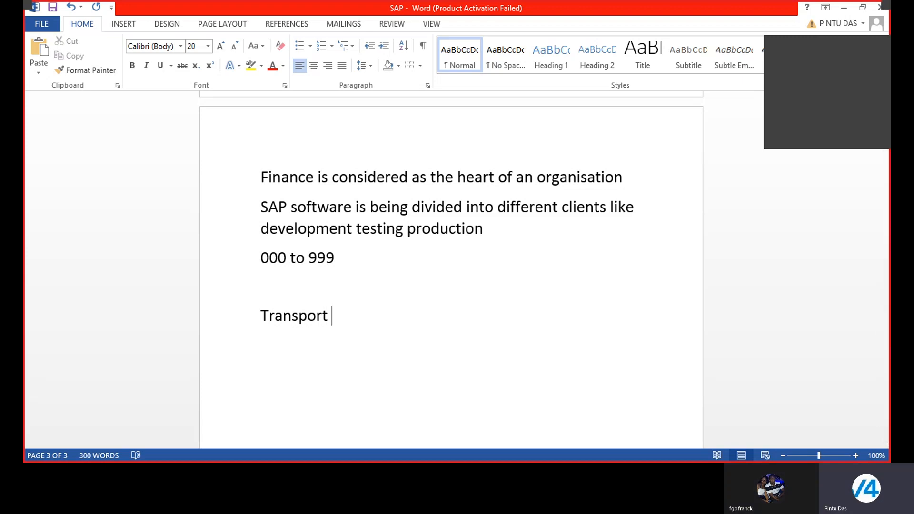
text(Request)
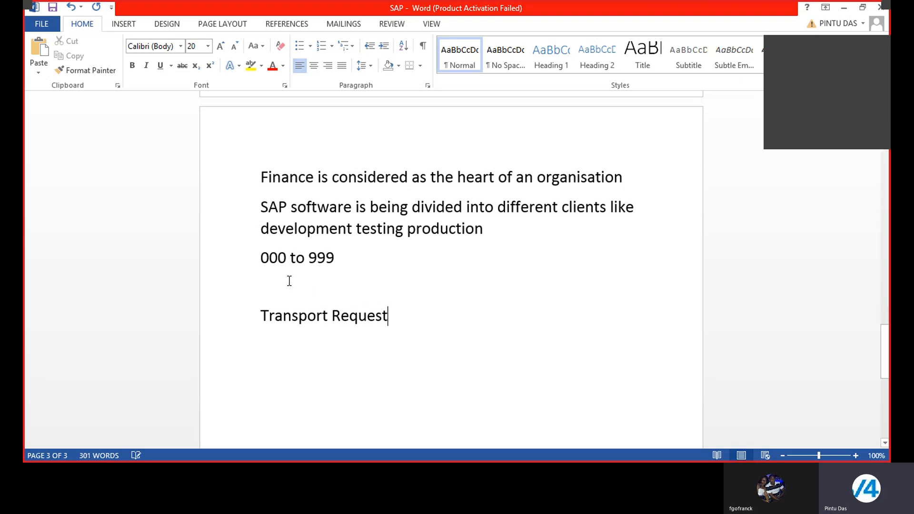
Add the line "Development Server to Testing Server to Production Server" under "Transport Request"
key(Return)
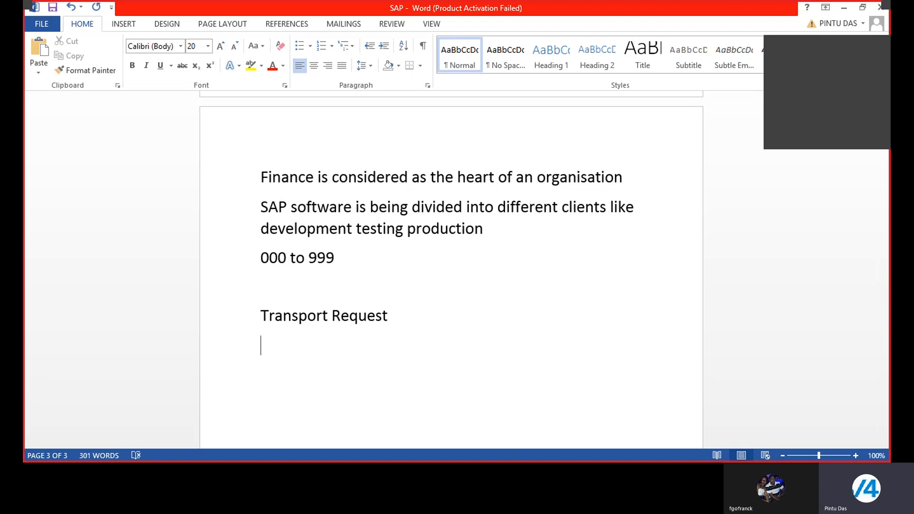
text(Develop)
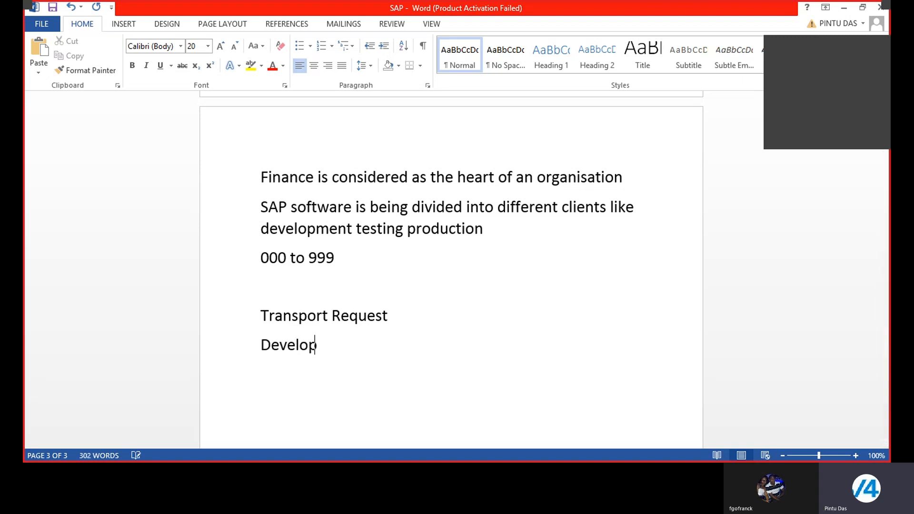
text(ment Ser)
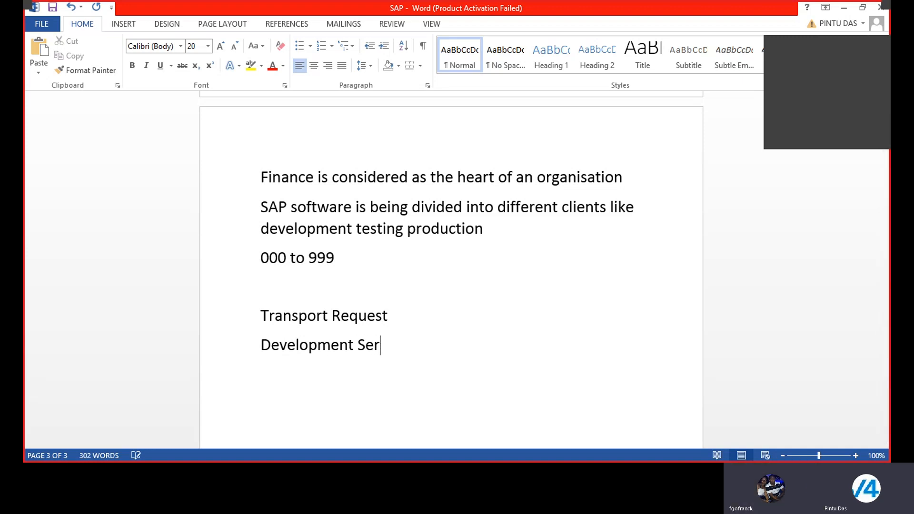
text(ver to)
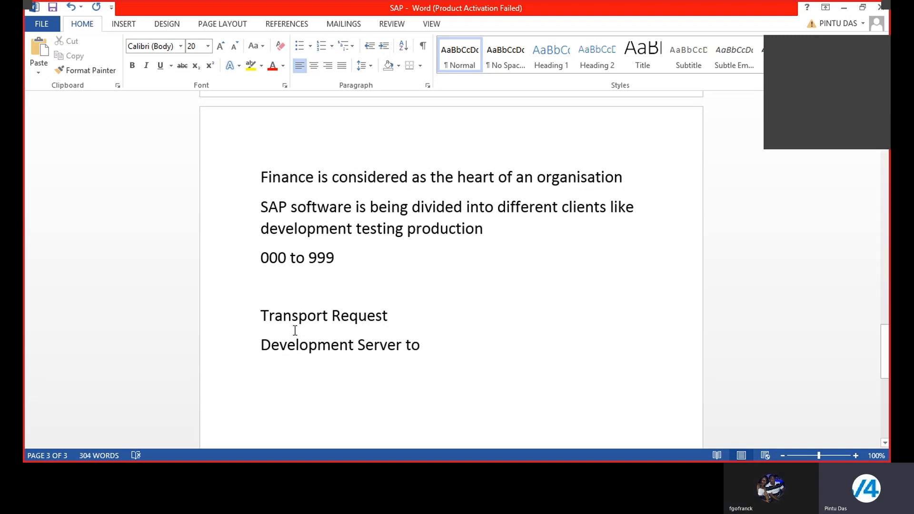
text( Test)
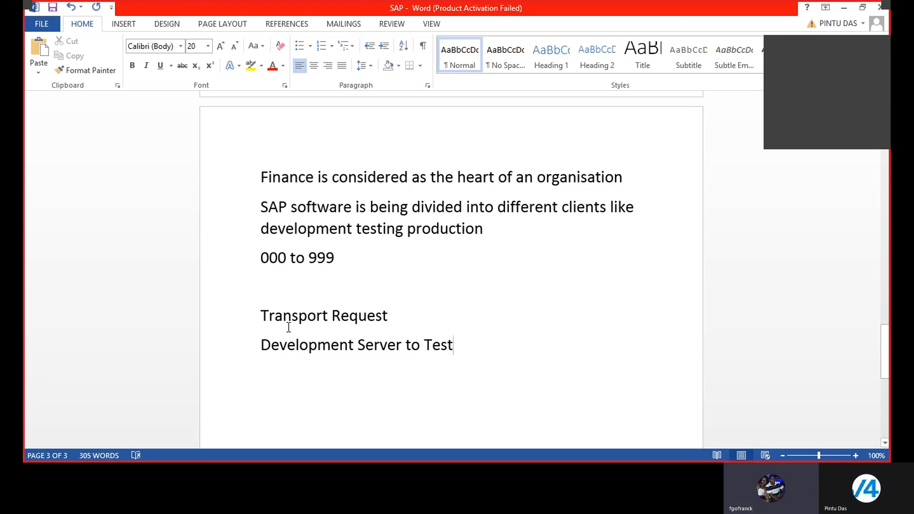
text(ing Serv)
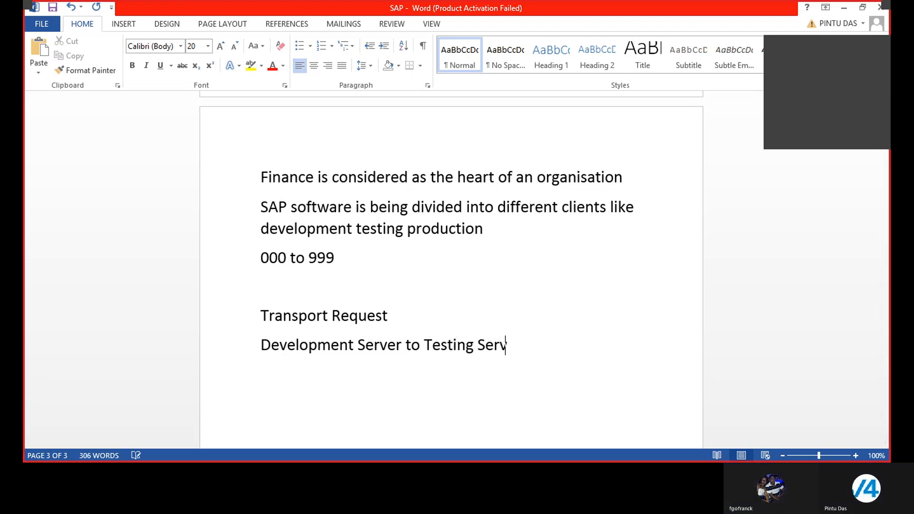
text(er to )
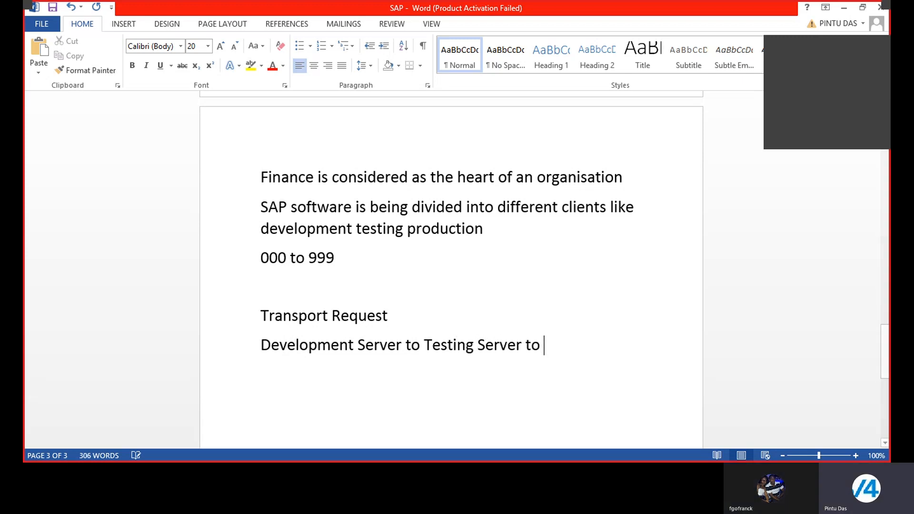
text(Produc)
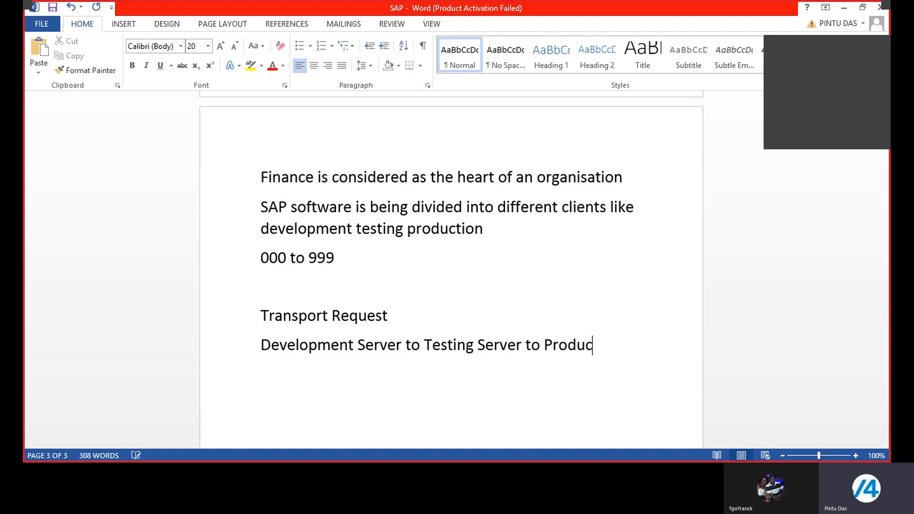
text(tion Ser)
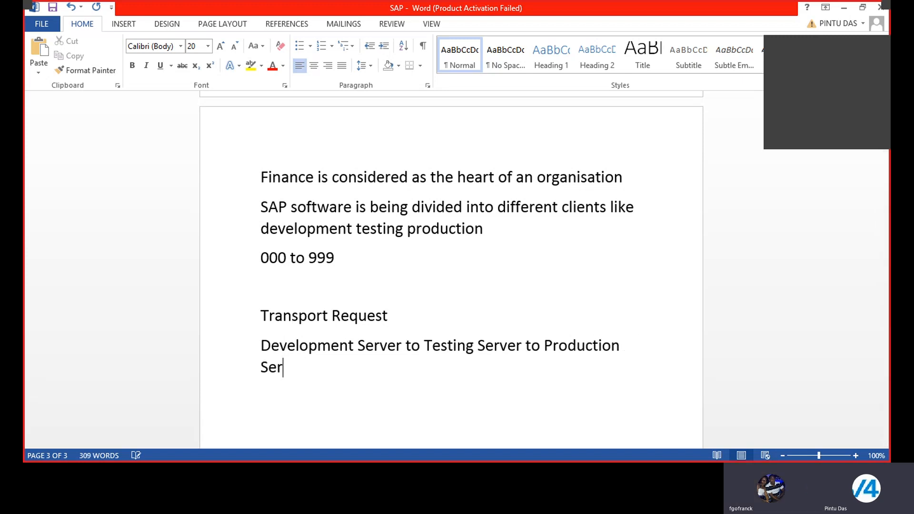
text(ver)
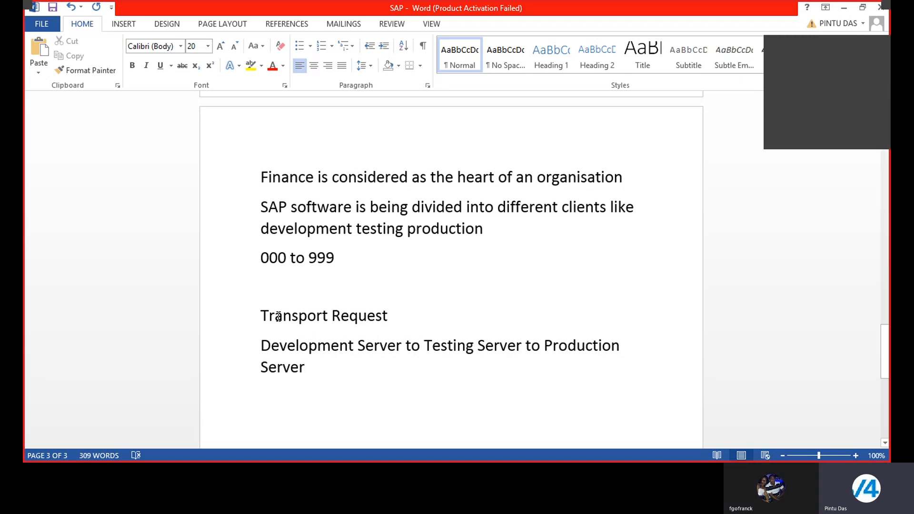
drag(262, 316, 394, 316)
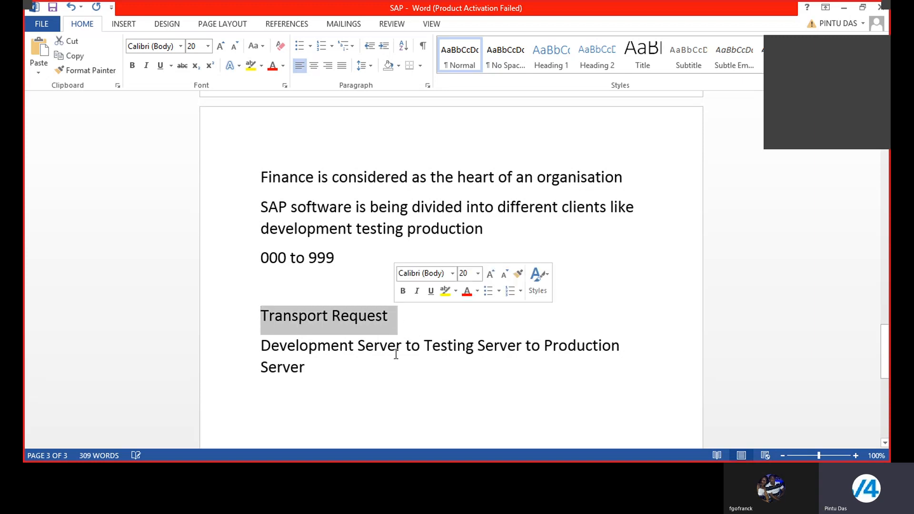
click(397, 402)
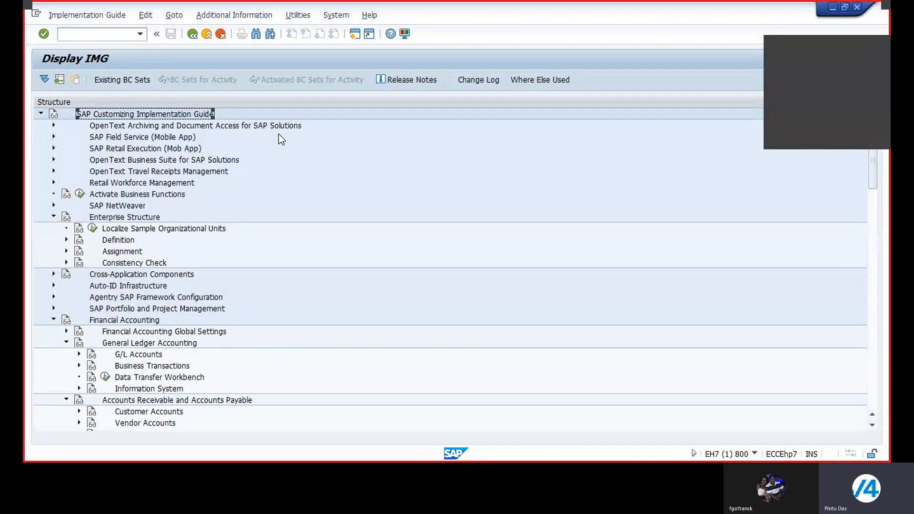
Open the Transport Organizer with transaction code /nSE09 and include modifiable requests in the request status selection
click(84, 33)
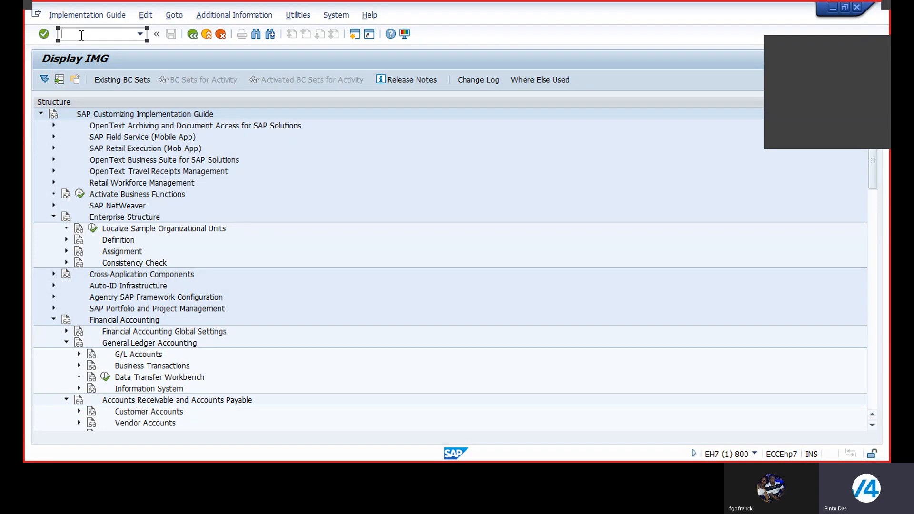
text(/nSE09)
key(Return)
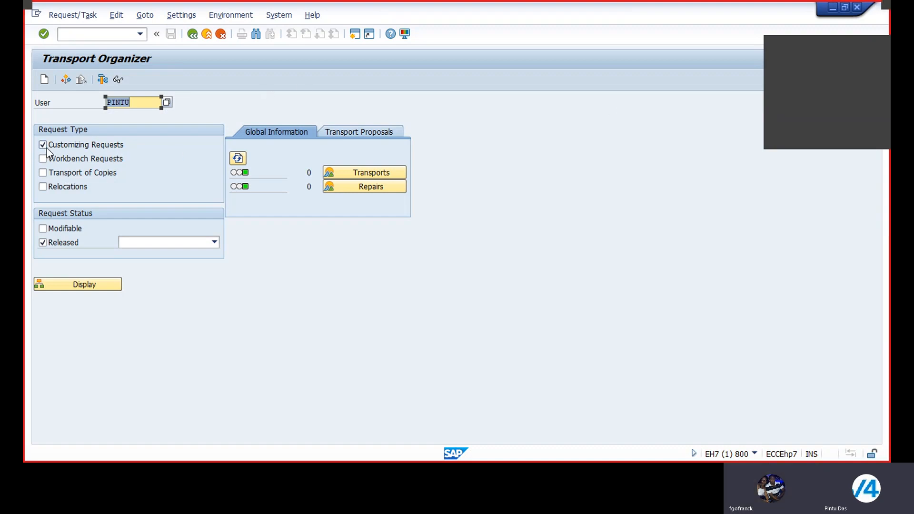
click(42, 241)
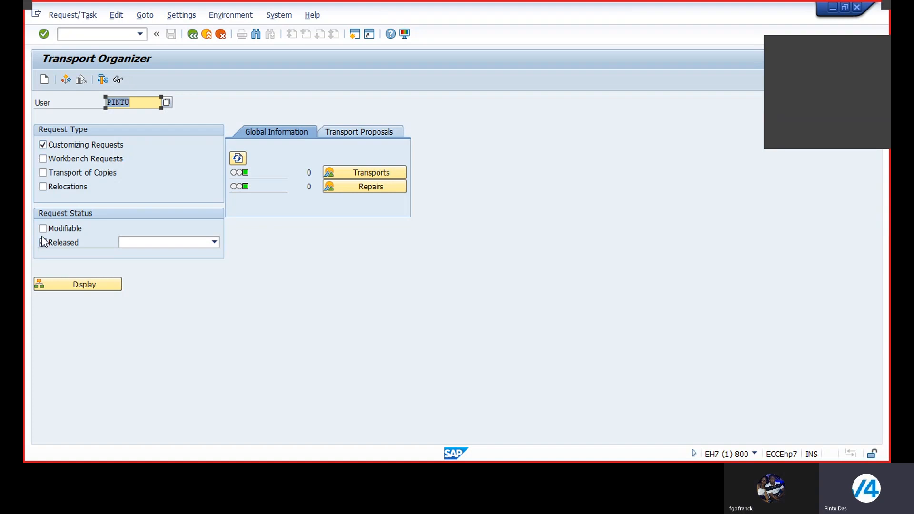
click(43, 227)
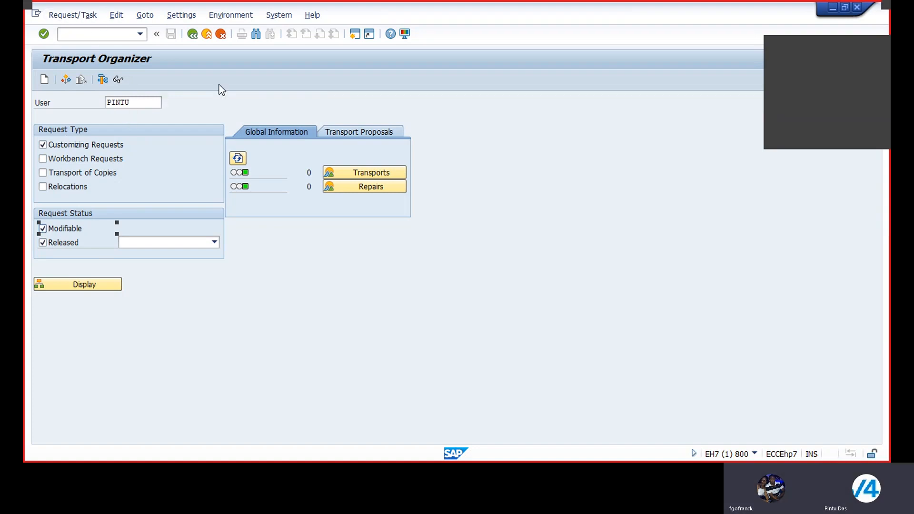
Start a new customizing request and begin its short description with "Enterprise Structure Configuration of"
click(44, 79)
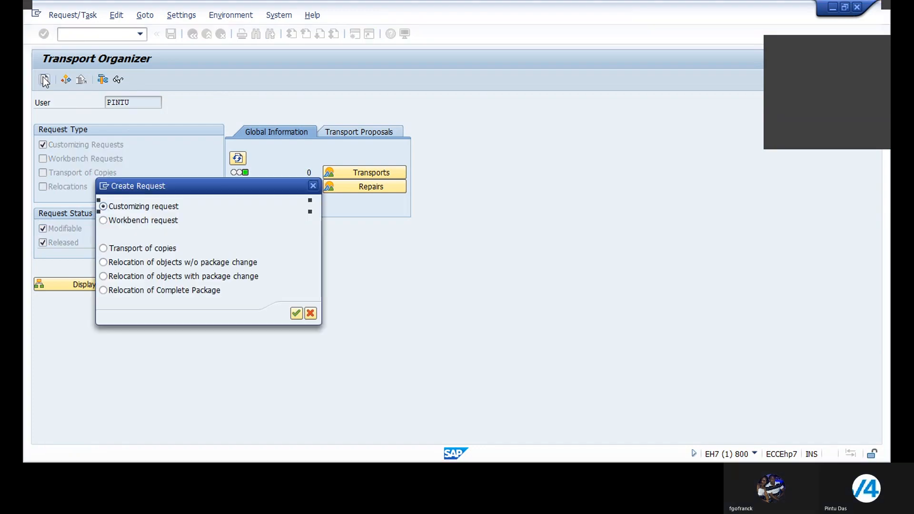
click(296, 313)
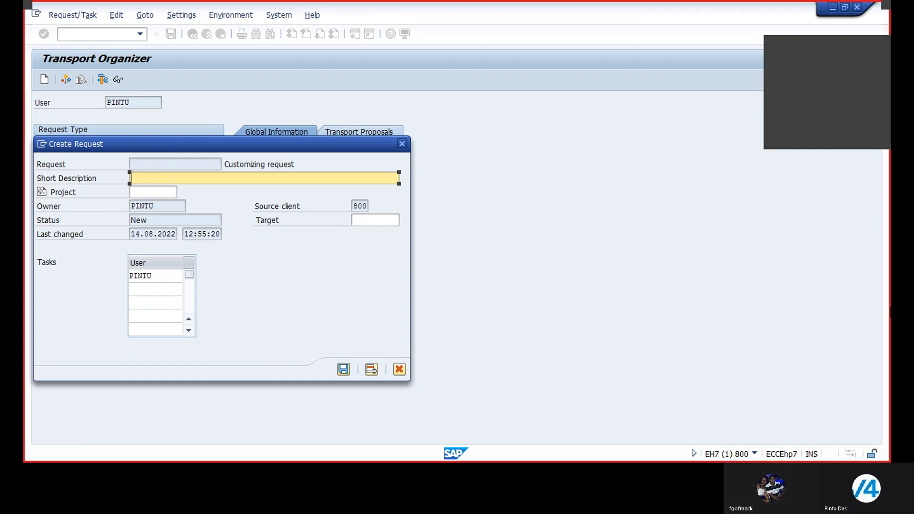
text(Enter)
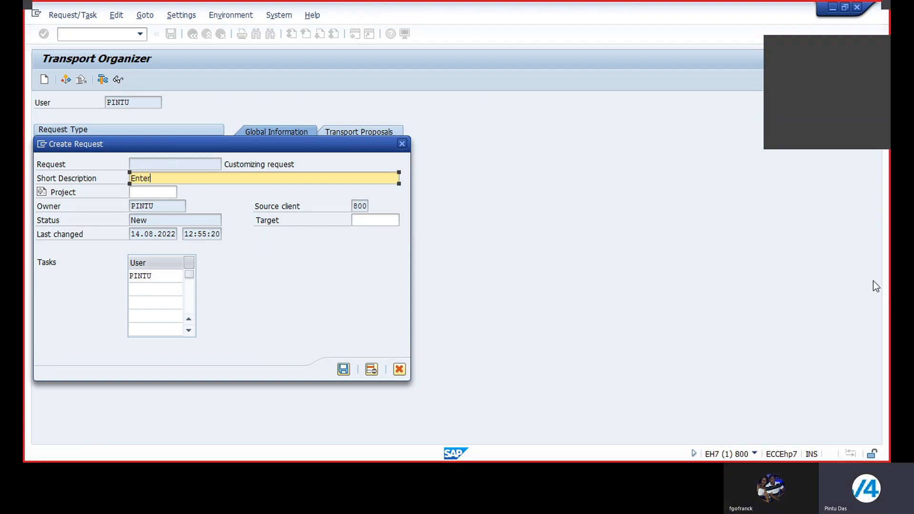
text(prise S)
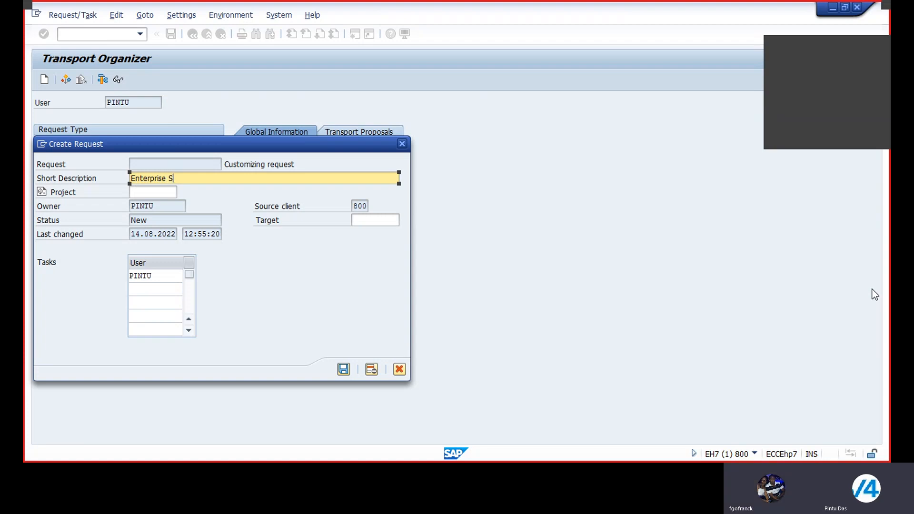
text(tructure )
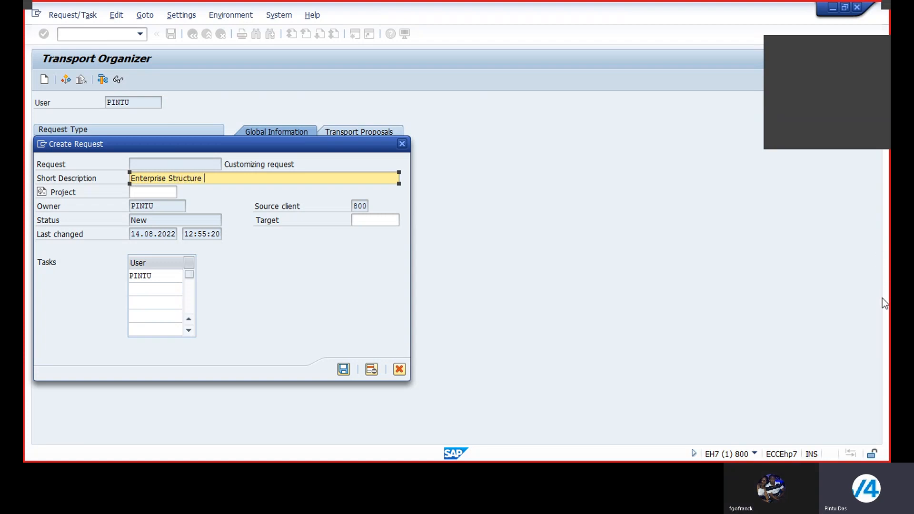
text(Configuration of)
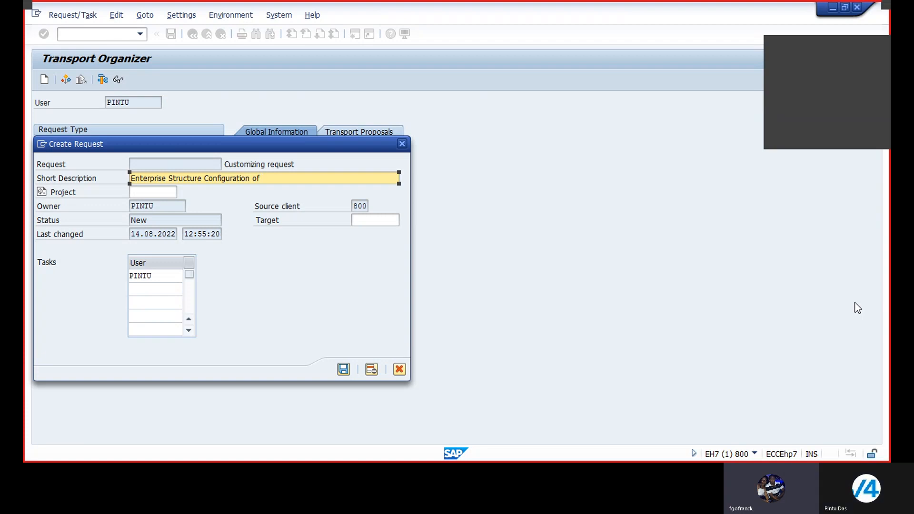
Complete the request's short description with "SCOOLIS Ltd" and save the request
text(SCOOLRS)
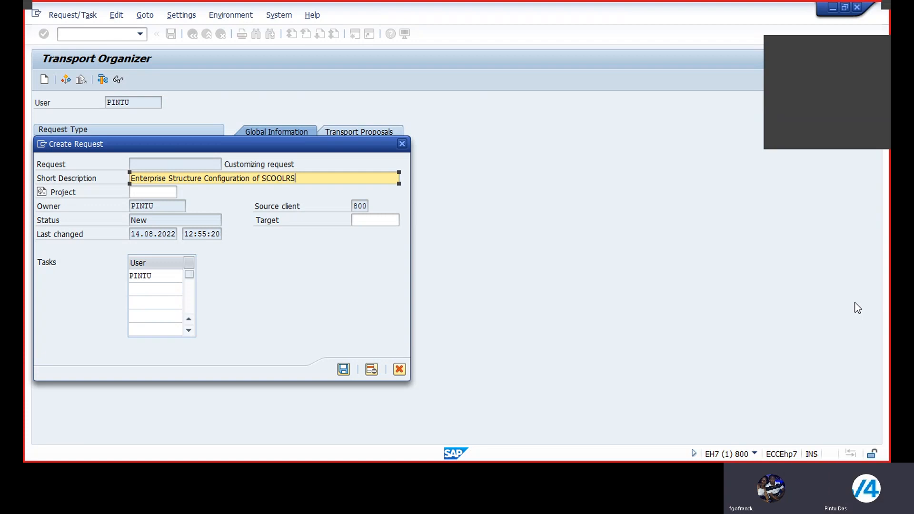
key(BackSpace)
key(BackSpace)
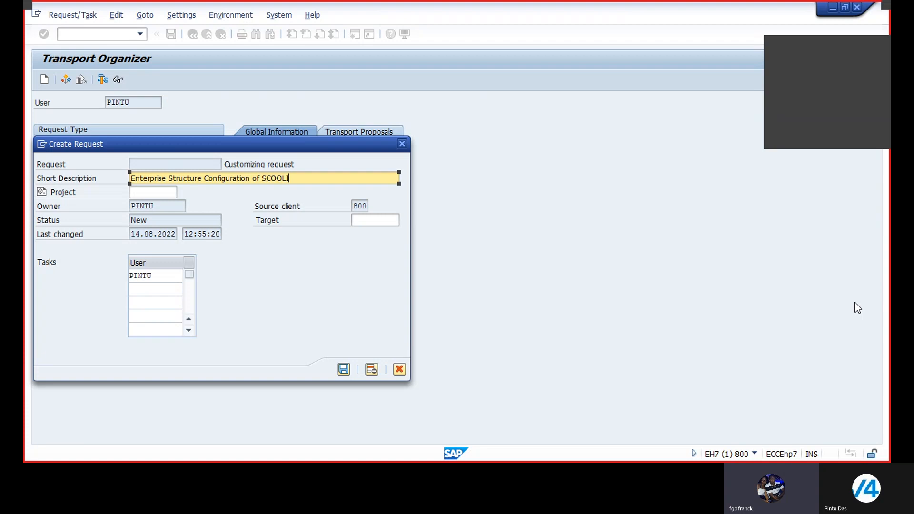
text(S)
text(Ltd)
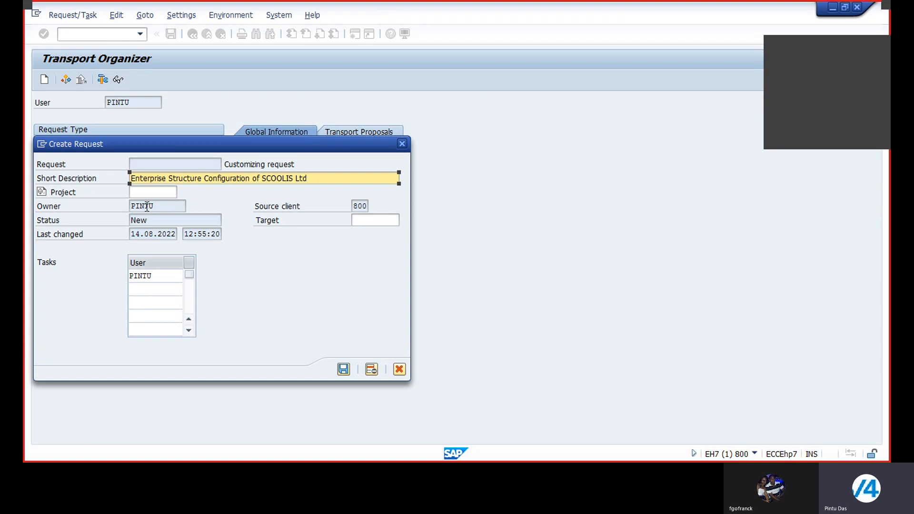
click(344, 370)
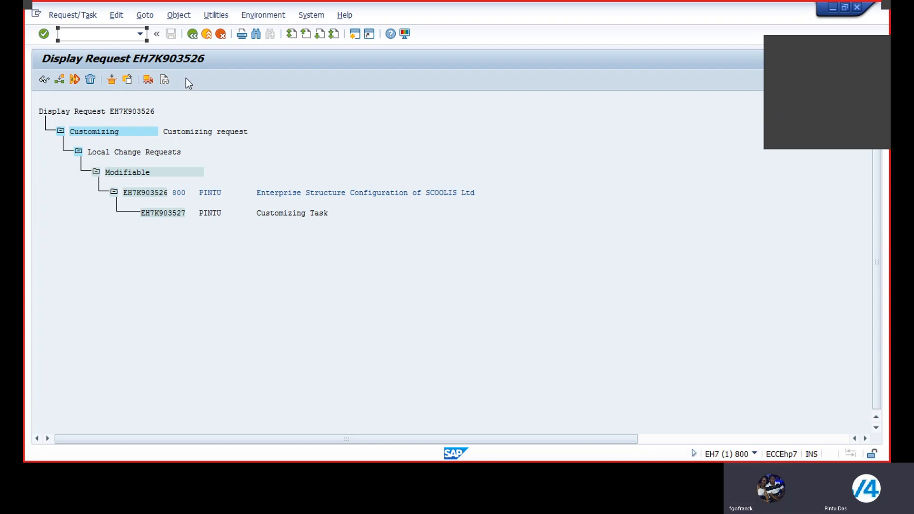
Refresh the displayed request and leave the Transport Organizer to return to the SAP Easy Access screen
click(44, 35)
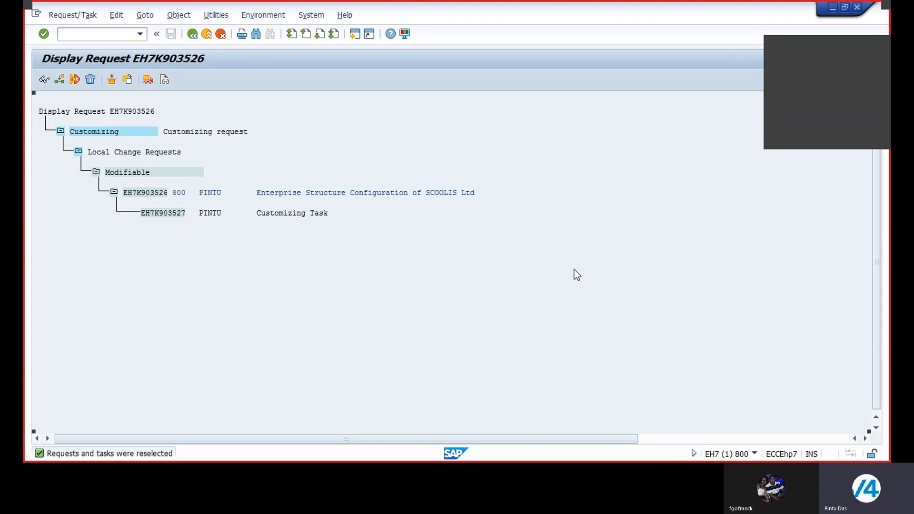
click(191, 37)
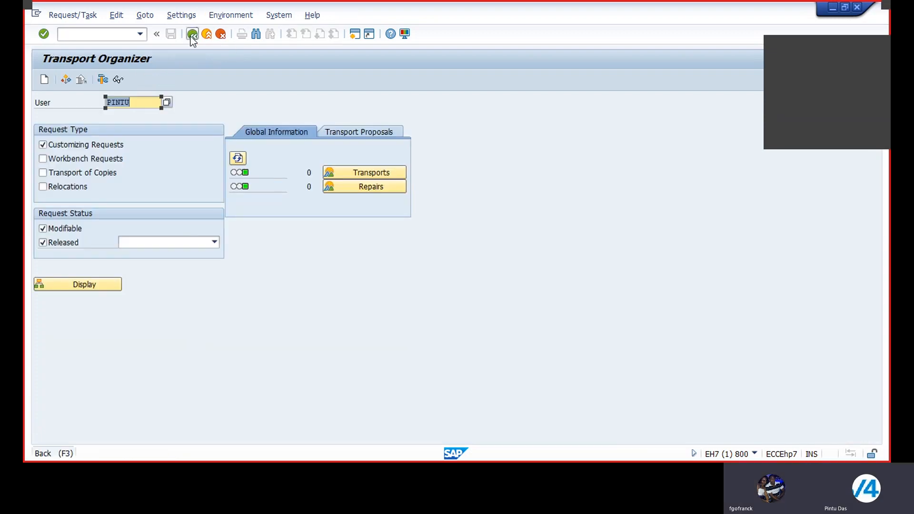
click(191, 38)
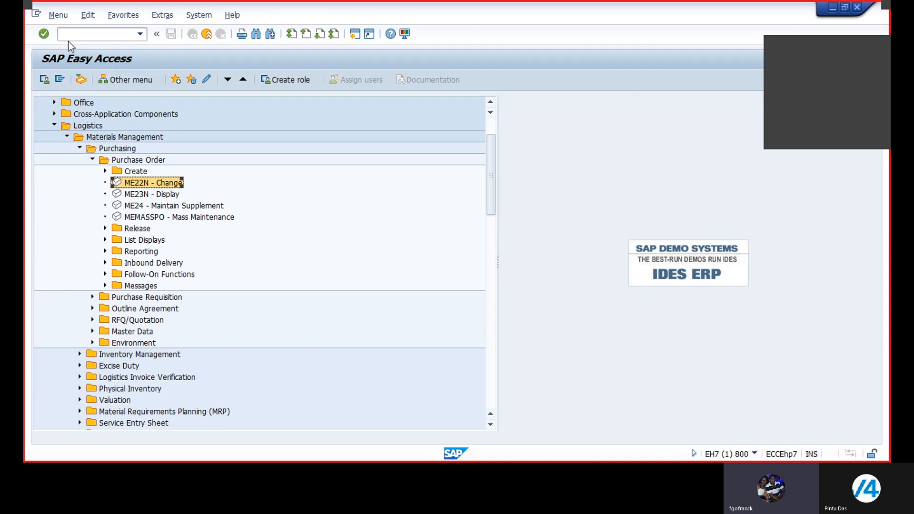
Start transaction /nspro and display the SAP Reference IMG
text(/n)
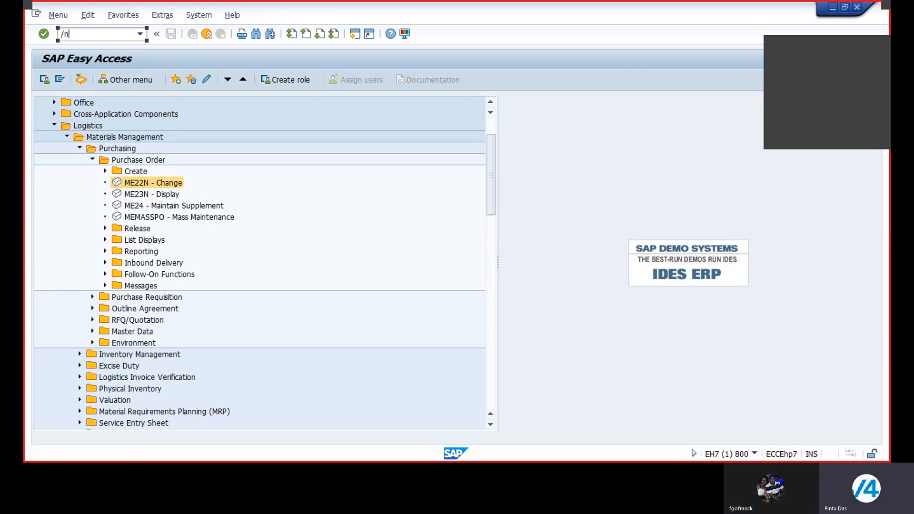
text(spro)
key(Return)
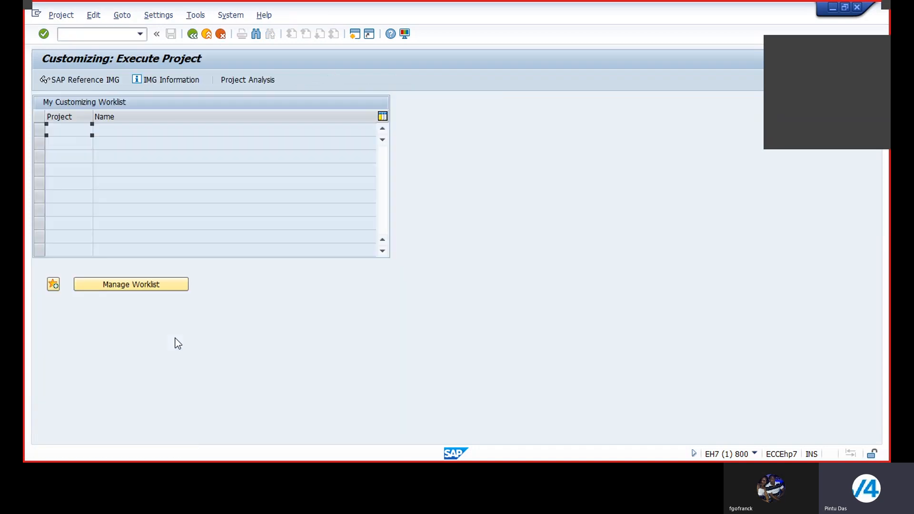
click(88, 79)
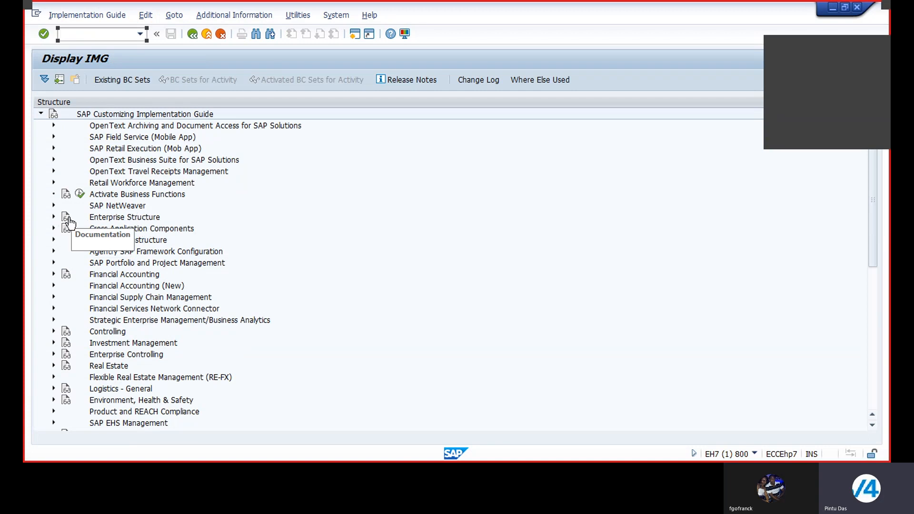
Open the Define company activity under Enterprise Structure, Definition, Financial Accounting
click(52, 216)
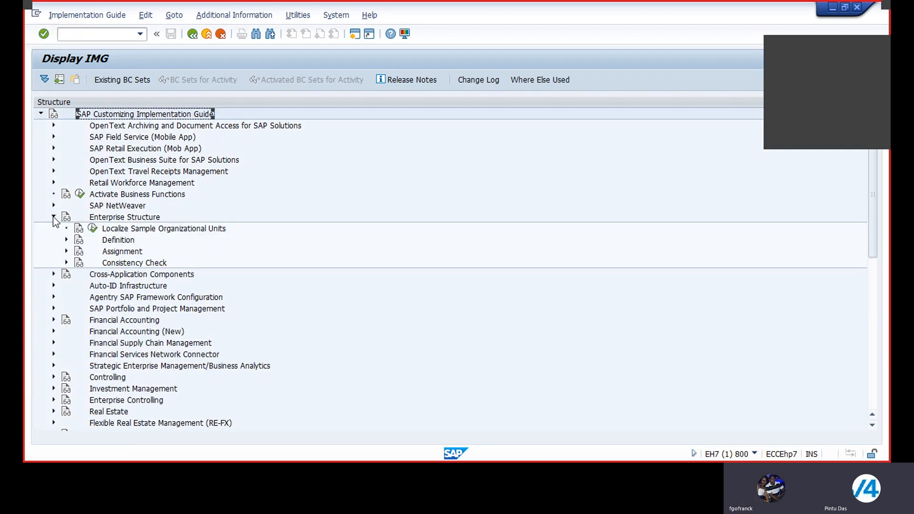
click(66, 240)
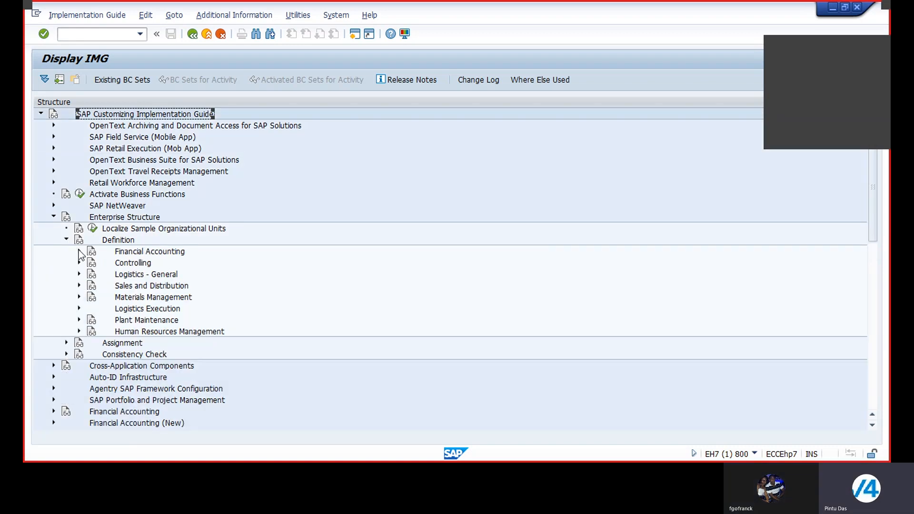
click(79, 251)
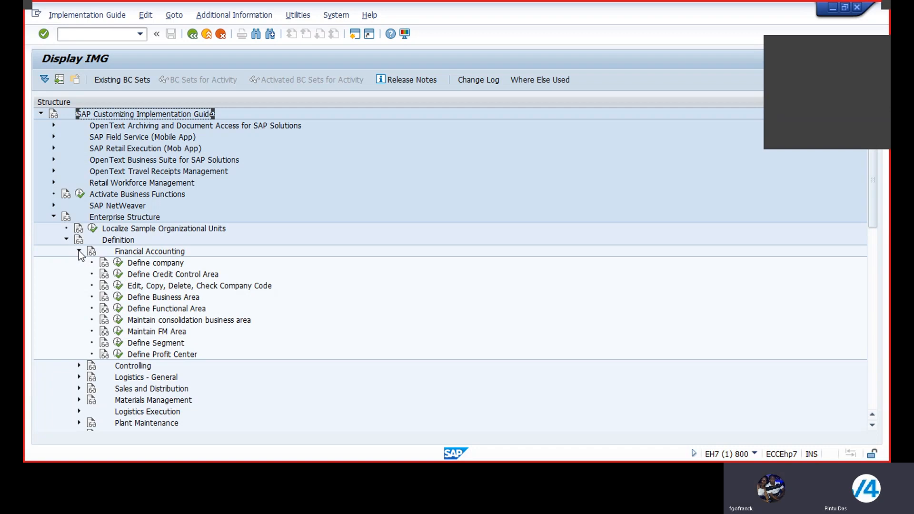
click(117, 263)
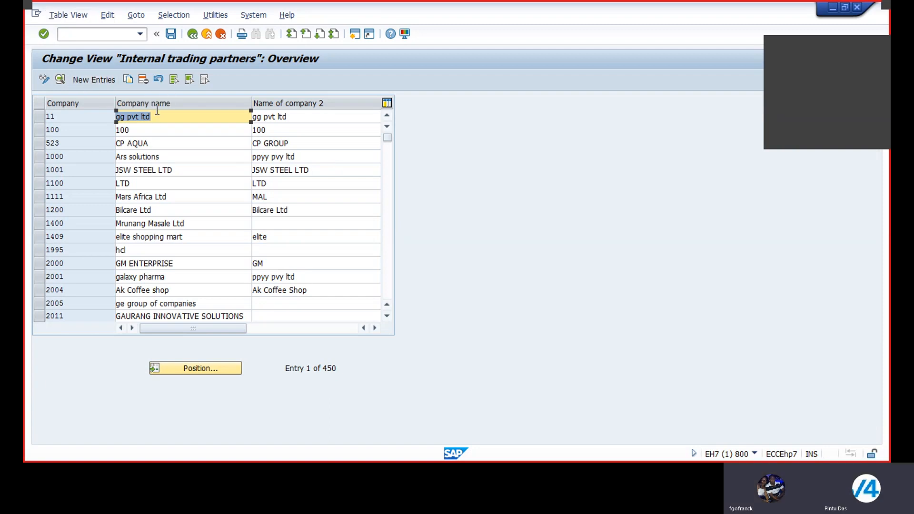
Start a new internal trading partner entry with the company code SC22
click(90, 80)
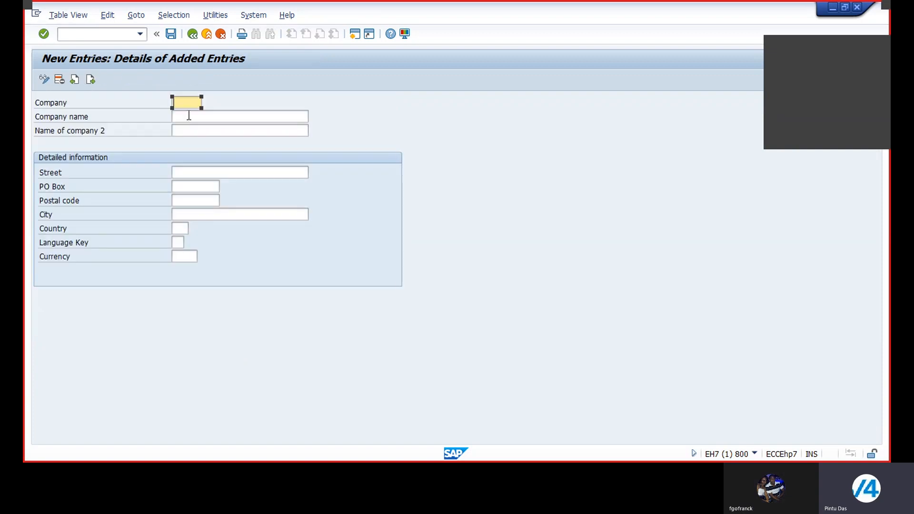
text(SC)
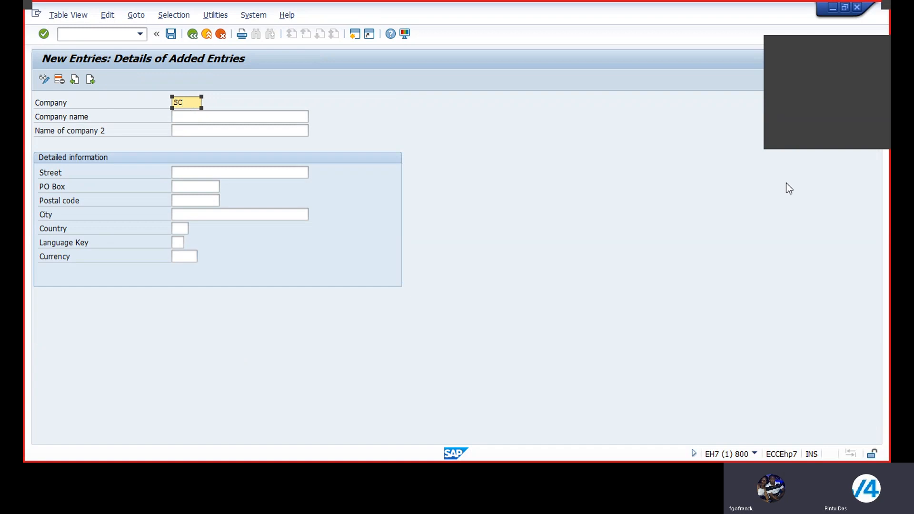
text(22)
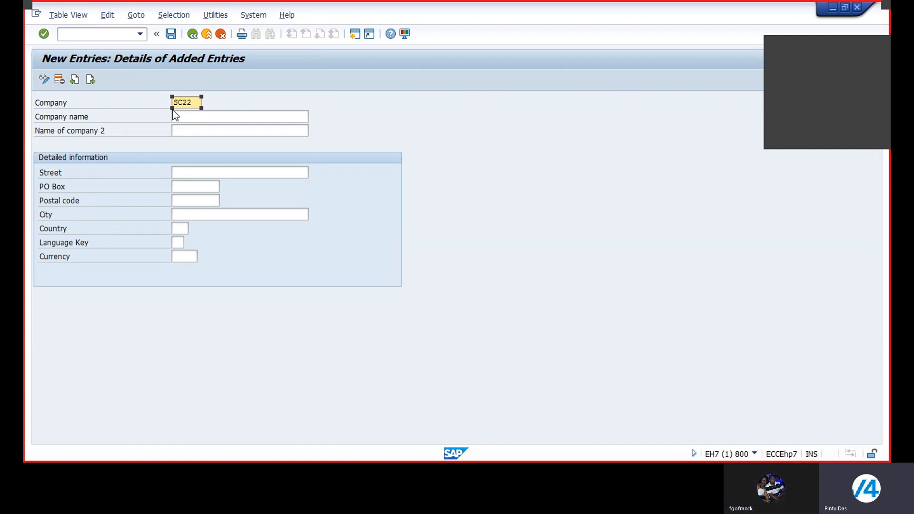
key(Tab)
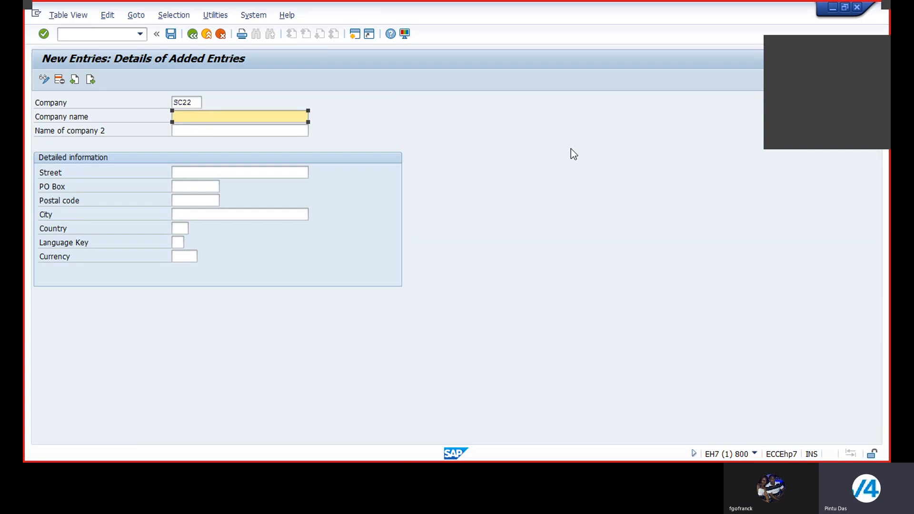
Enter "Scoolis Ltd" as both the company name and the second company name
text(Sc)
text(oo)
text(ls)
key(BackSpace)
key(BackSpace)
text(lis)
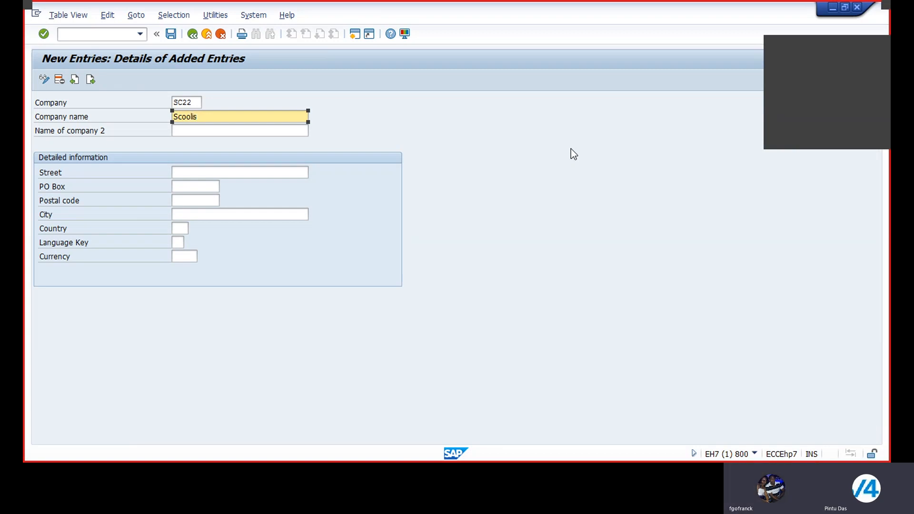
text( Ltd)
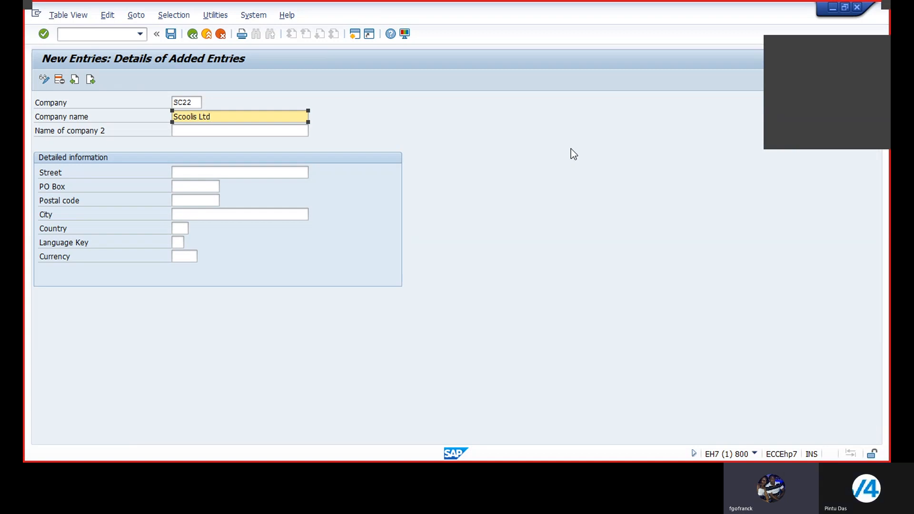
key(Tab)
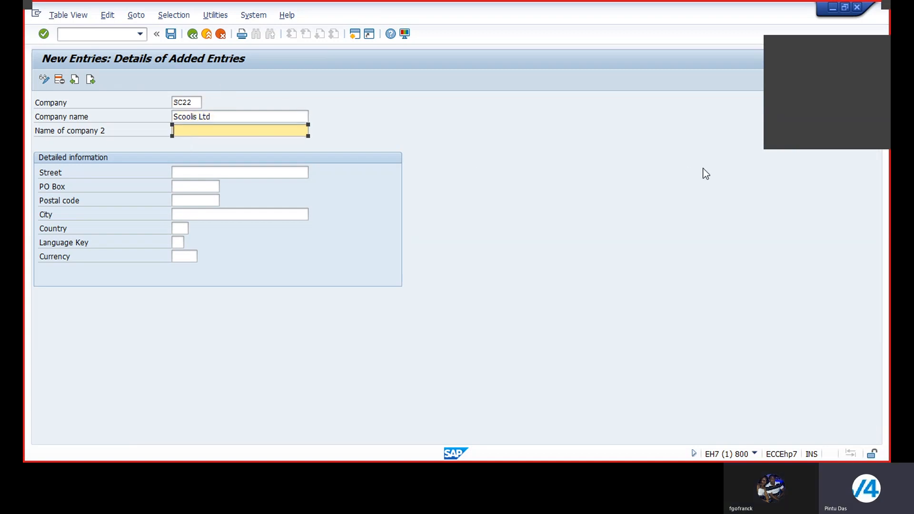
text(Scoolis)
text(Ltd)
Fill in the company's street and PO box in the detailed information
click(203, 171)
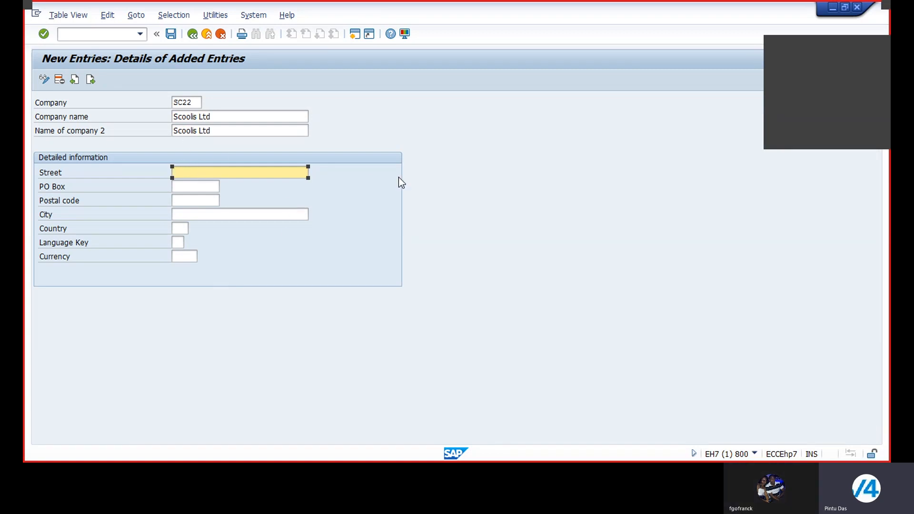
text(Pa)
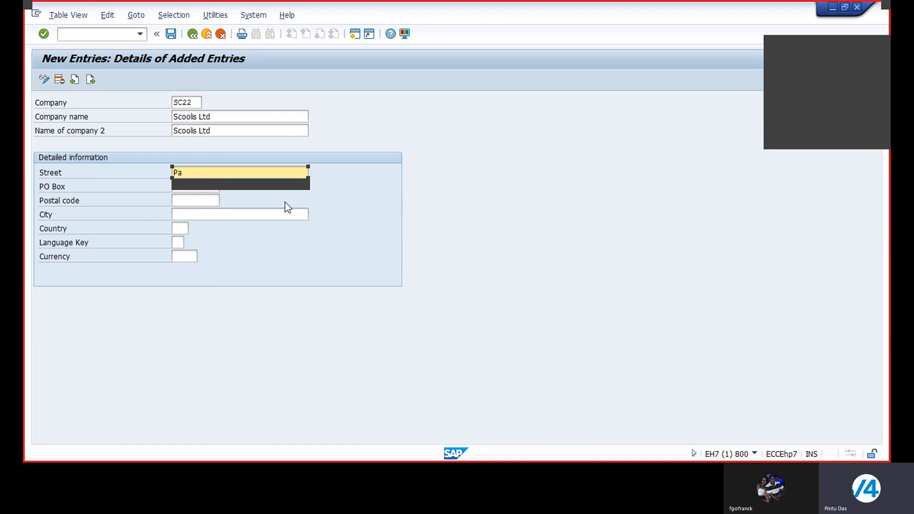
click(196, 186)
click(185, 187)
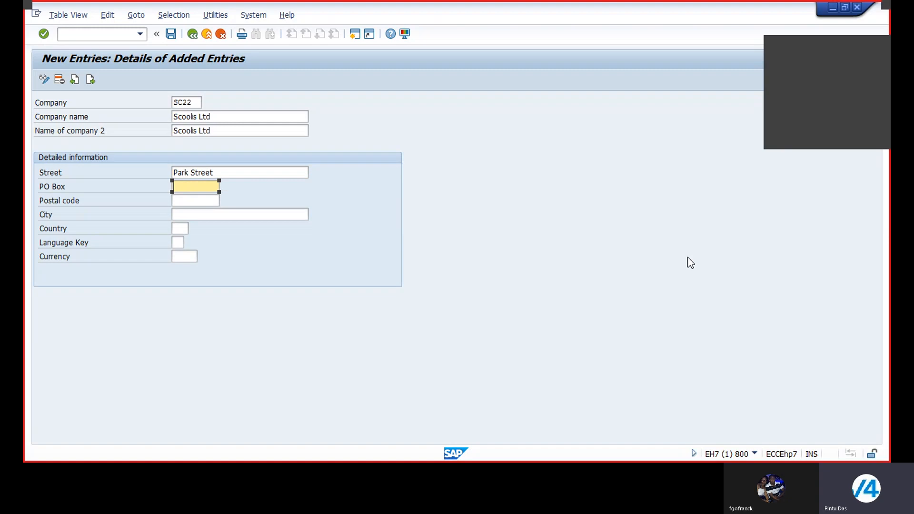
text(1234)
key(Tab)
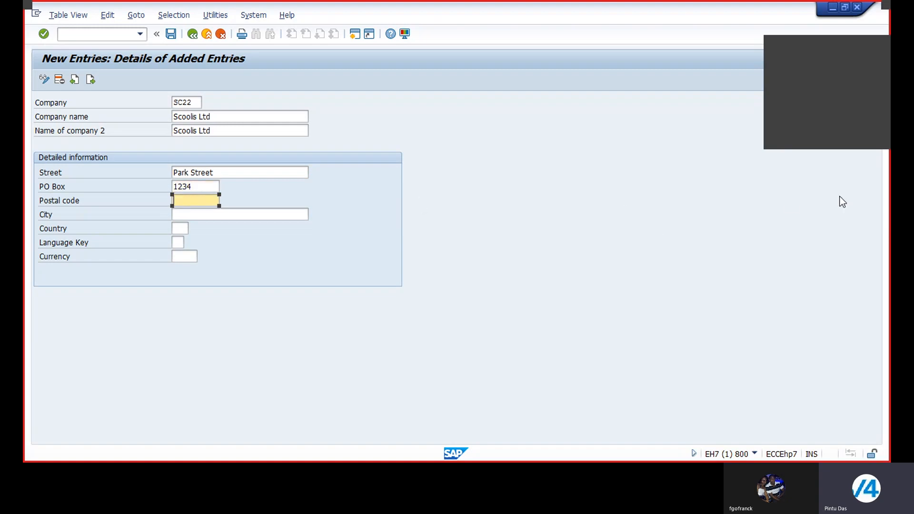
Enter the company's postal code and city in the detailed information
text(70)
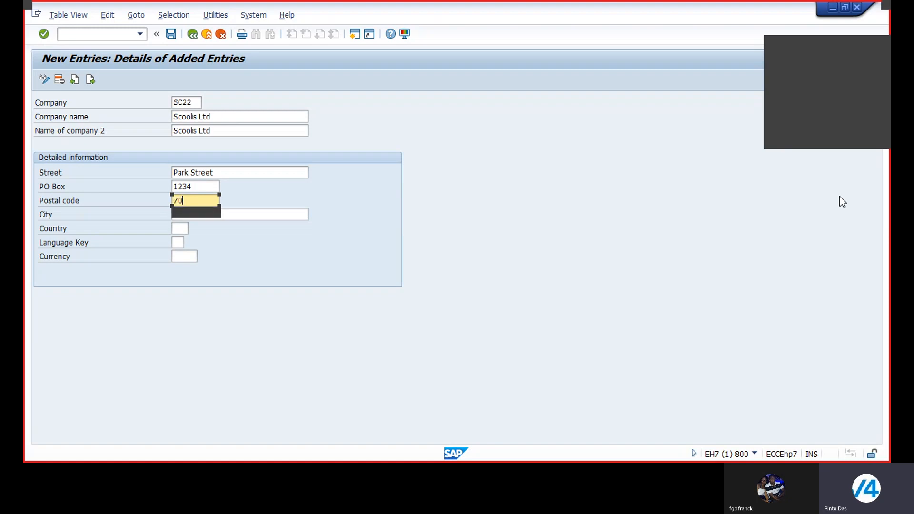
text(0016)
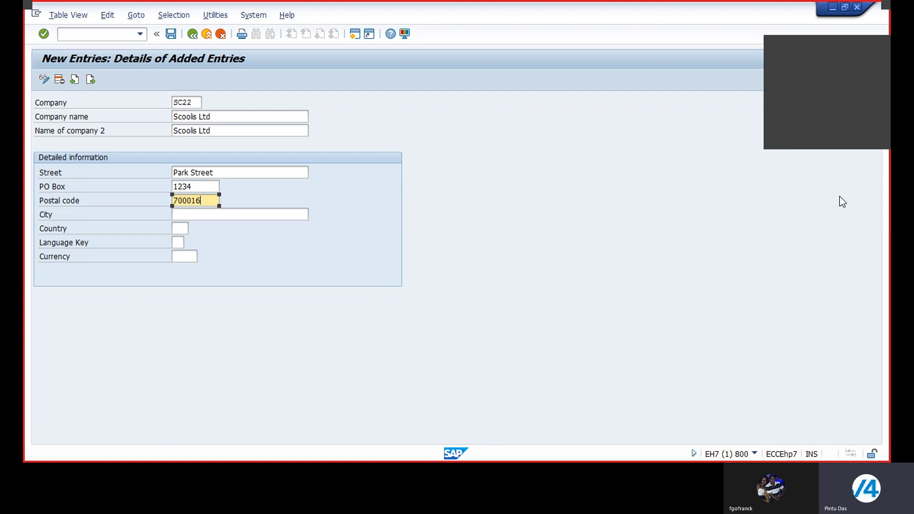
click(281, 215)
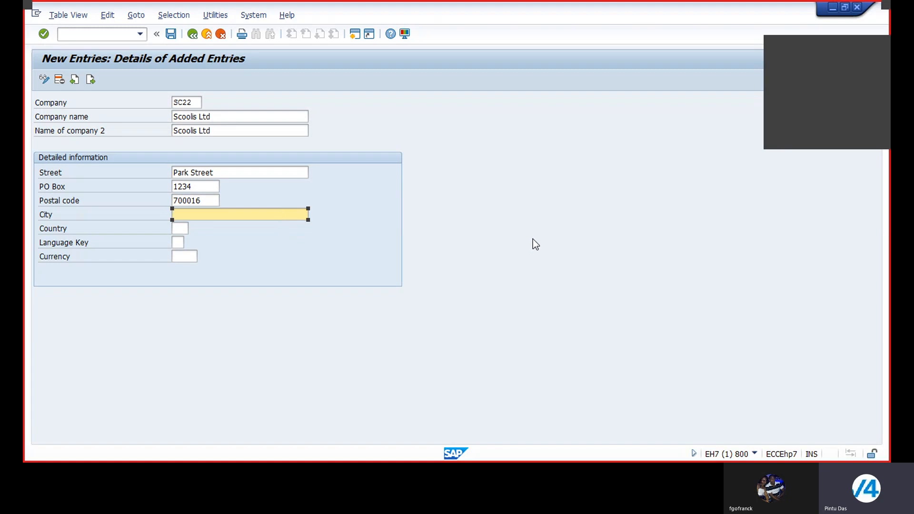
text(Kolkata)
Open the list of possible country values and look through the country codes and names for India
click(181, 229)
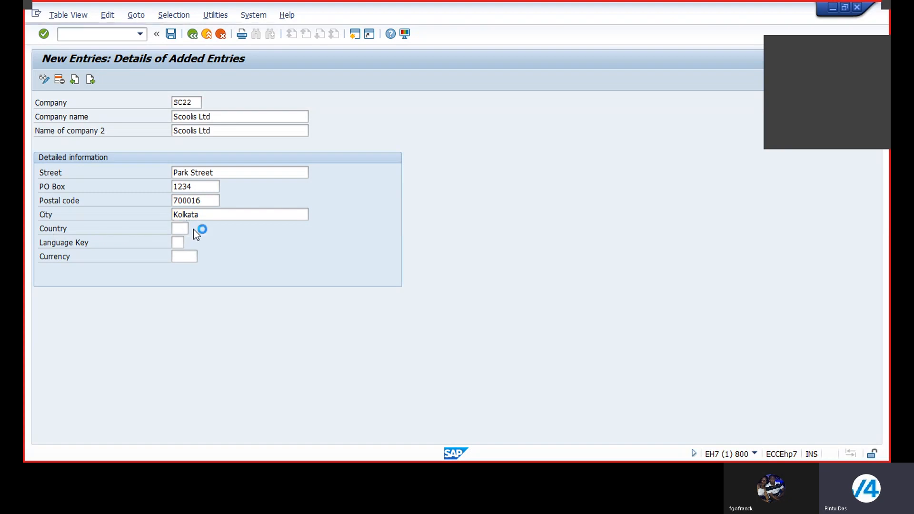
click(193, 230)
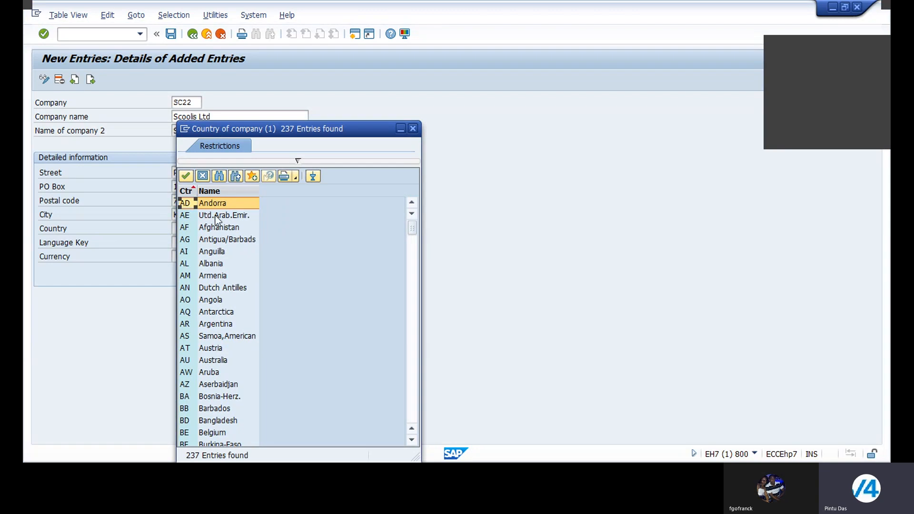
scroll(216, 255, down, 10)
scroll(216, 251, down, 15)
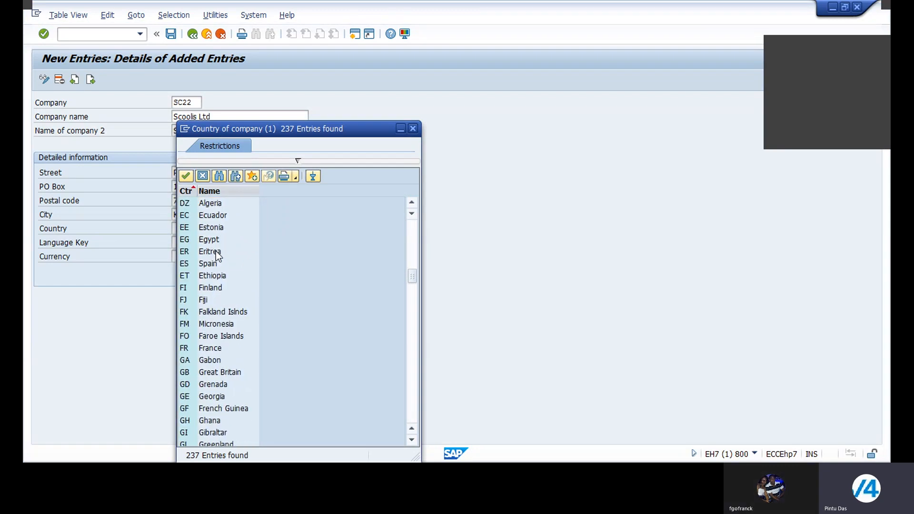
scroll(215, 251, down, 2)
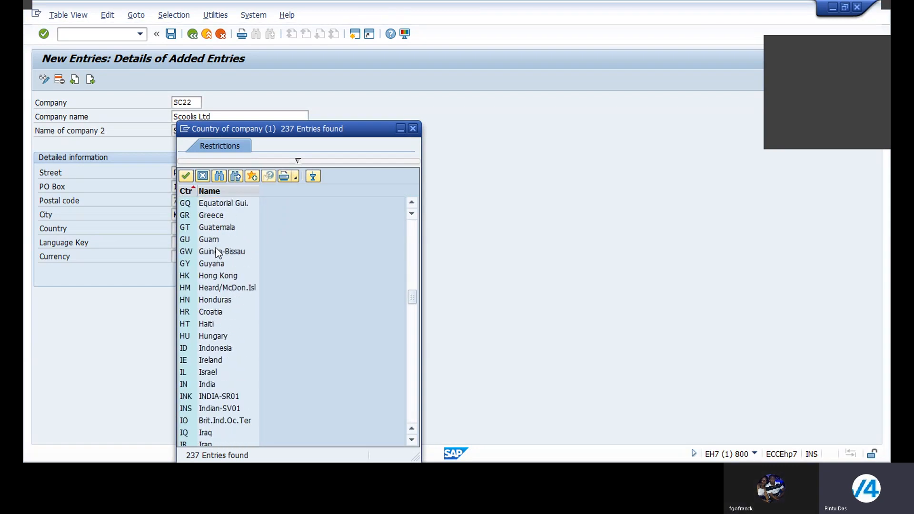
scroll(232, 330, down, 2)
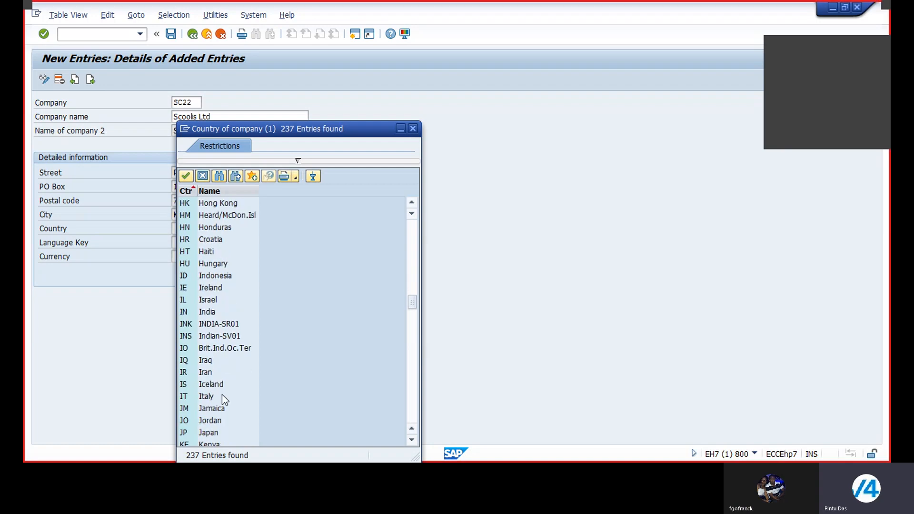
scroll(225, 383, down, 1)
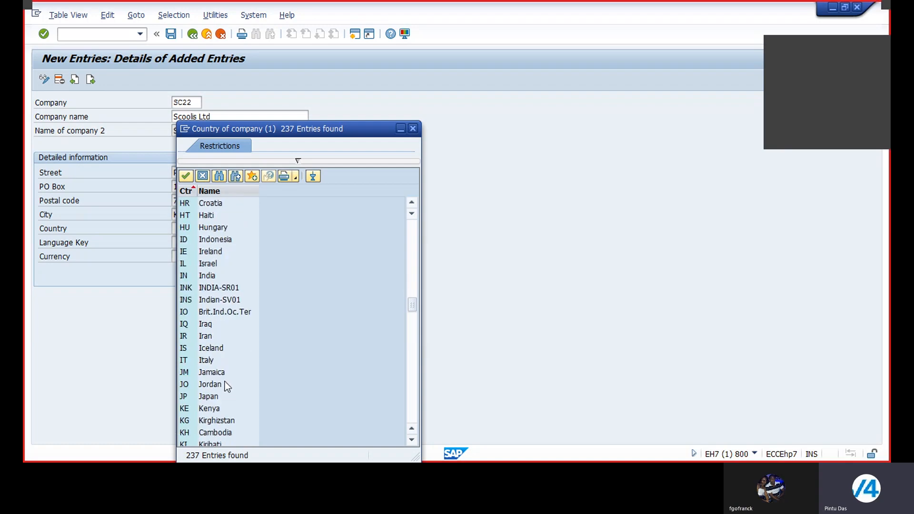
scroll(224, 381, up, 2)
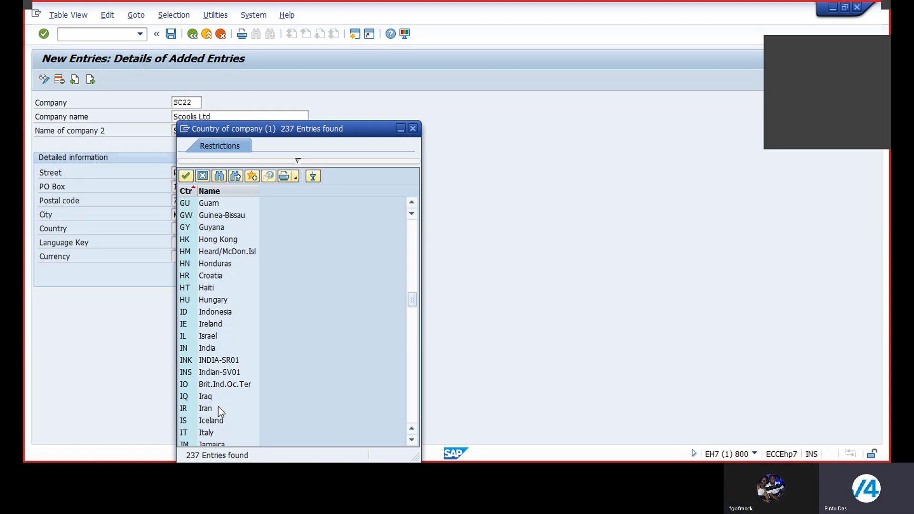
scroll(218, 405, down, 2)
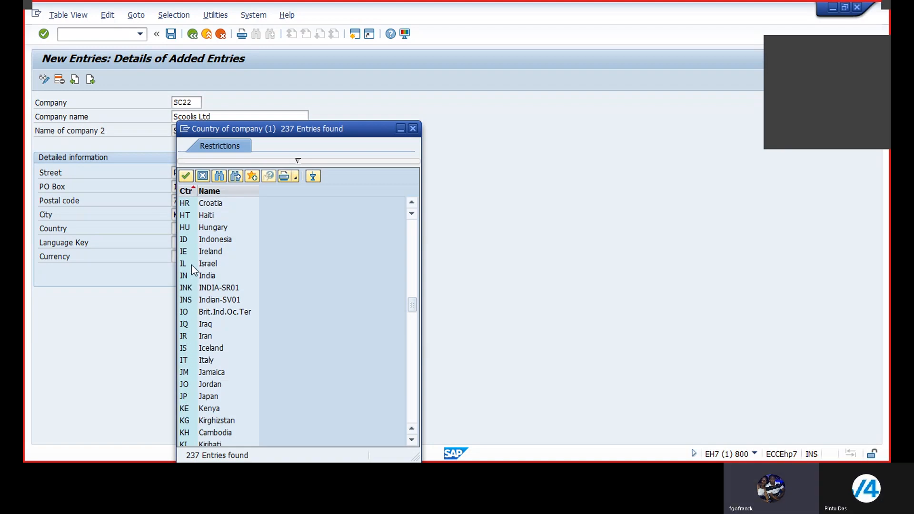
scroll(192, 269, up, 1)
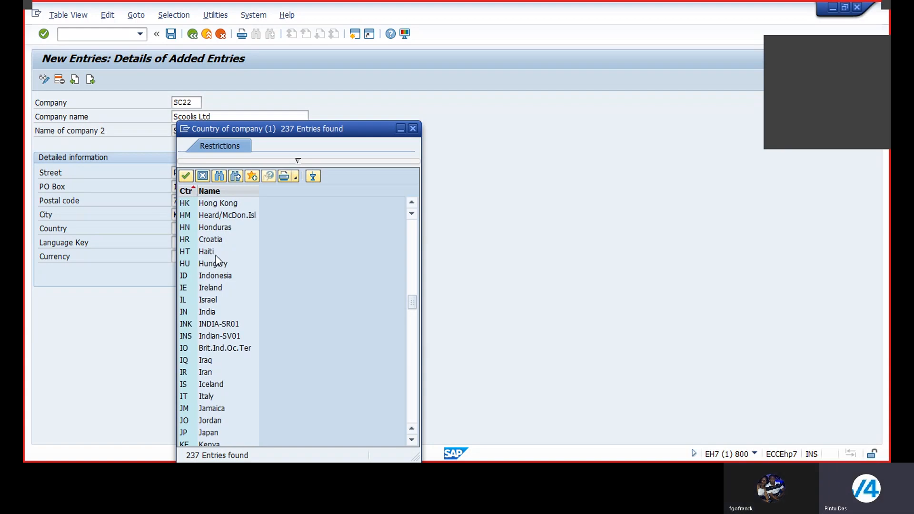
scroll(216, 256, down, 5)
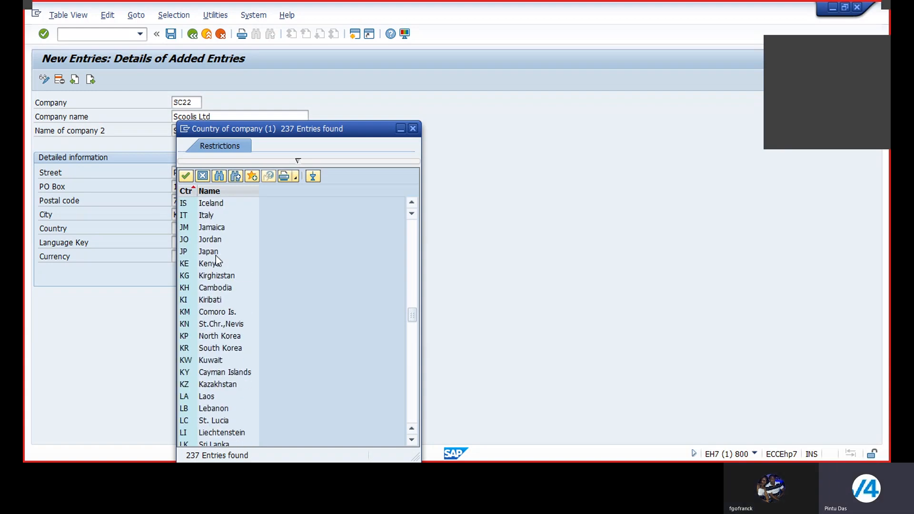
scroll(215, 255, up, 3)
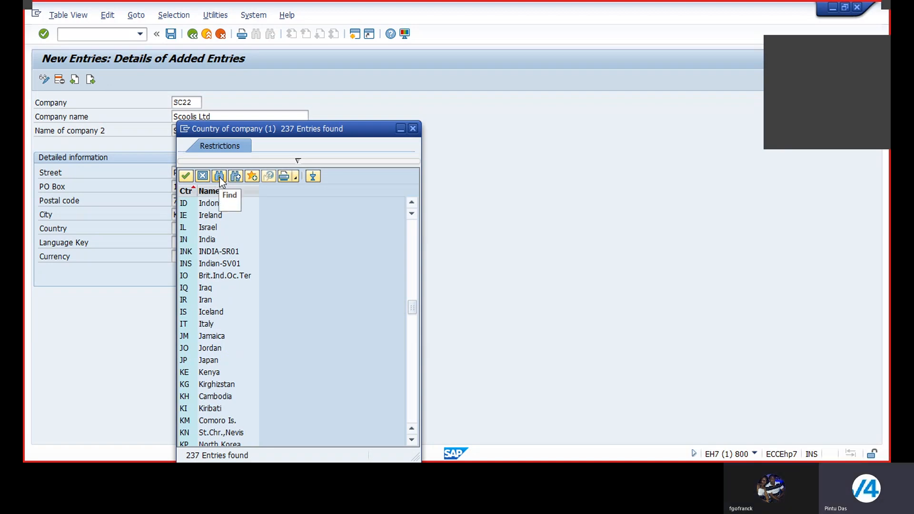
scroll(217, 278, up, 12)
scroll(216, 279, up, 5)
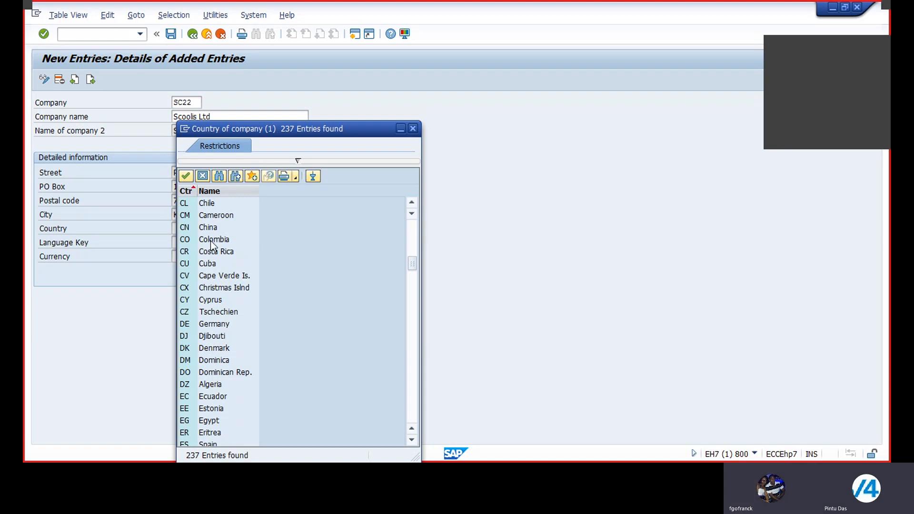
scroll(211, 238, up, 1)
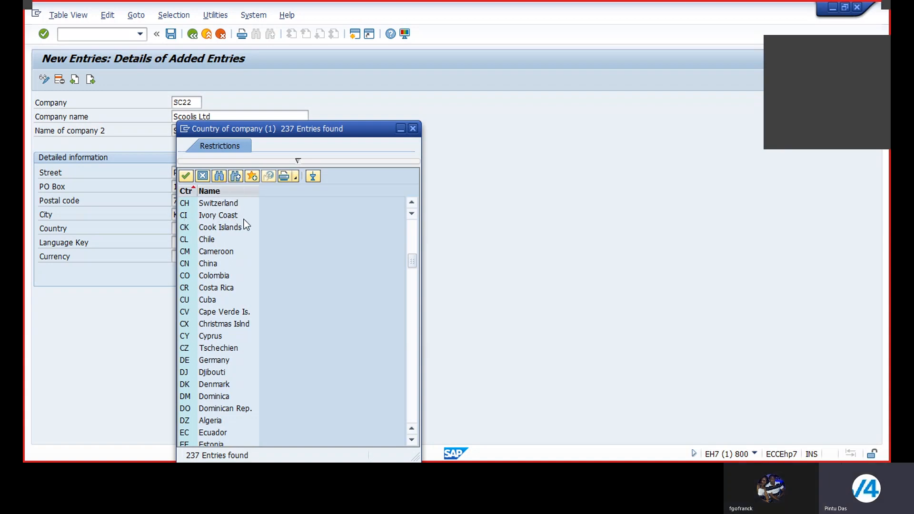
Search the country list for India and set the country to IN, and set the language key to EN (English)
click(219, 176)
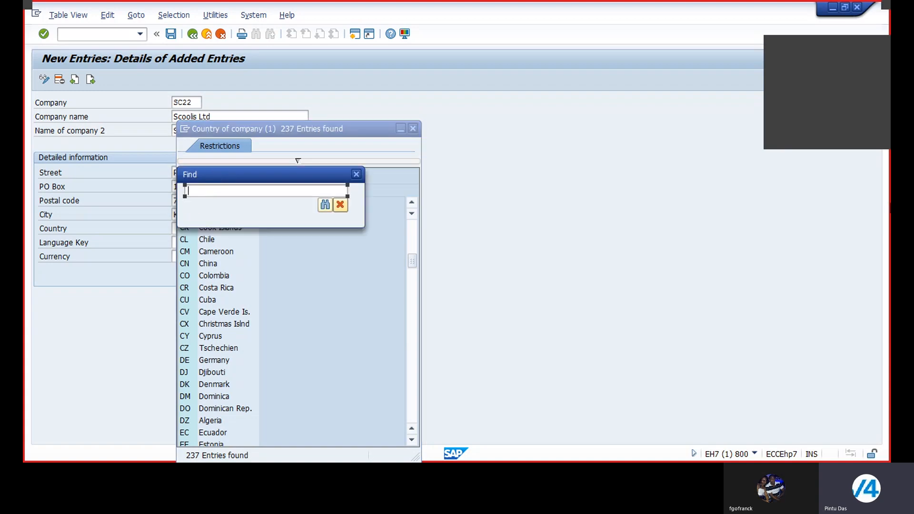
text(India)
click(324, 206)
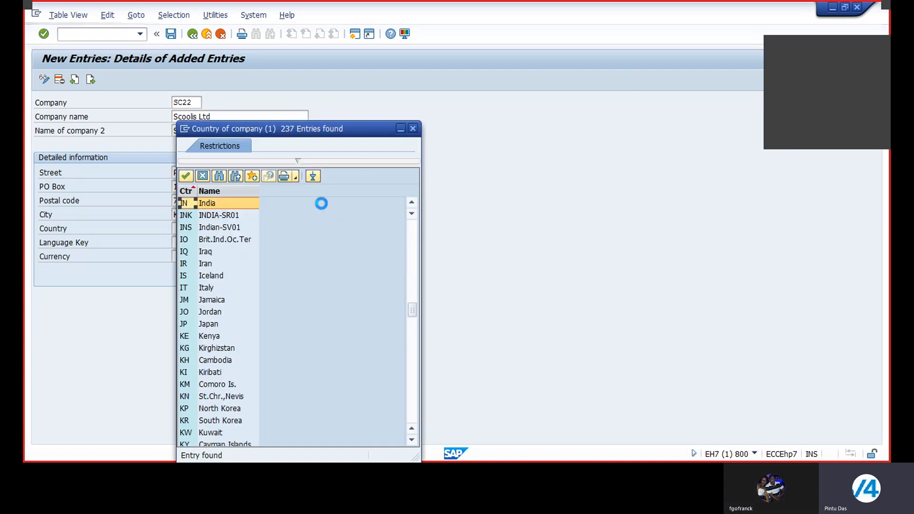
double_click(208, 205)
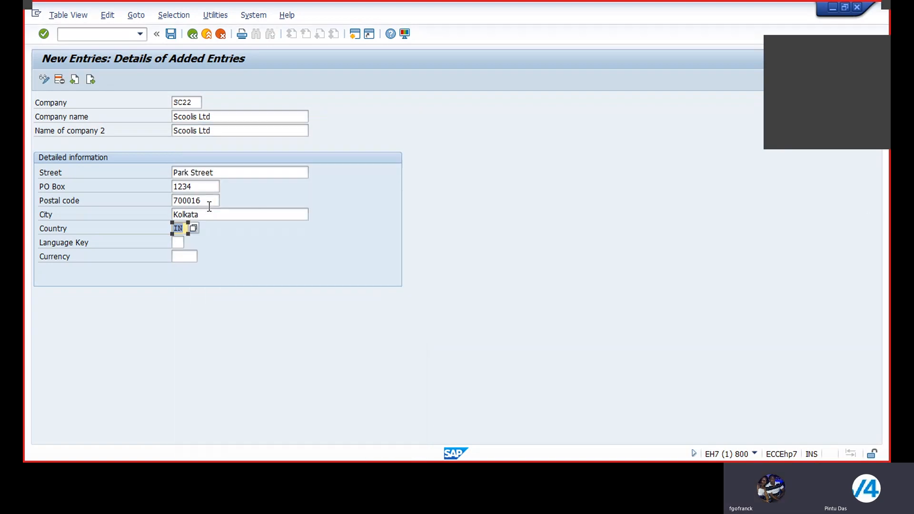
click(180, 244)
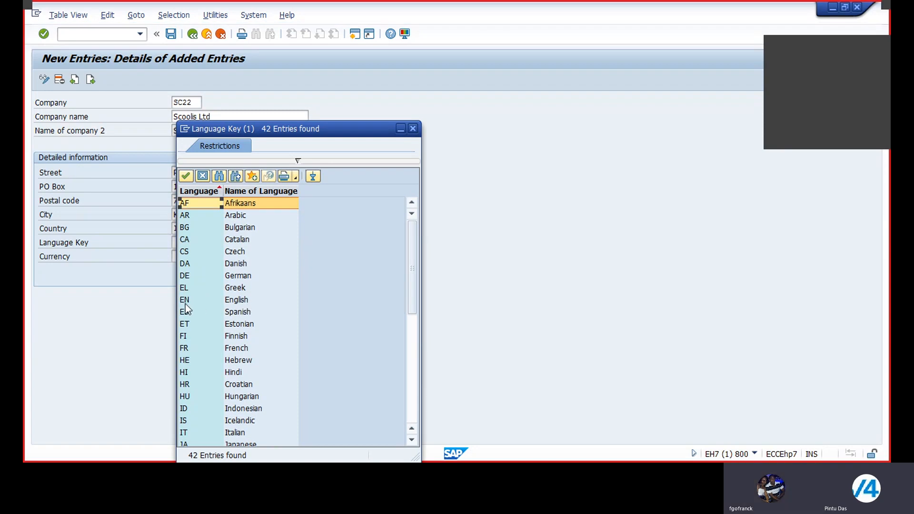
double_click(234, 300)
Search the currency list for "Indian Rupee" and set the company's currency to INR
click(184, 256)
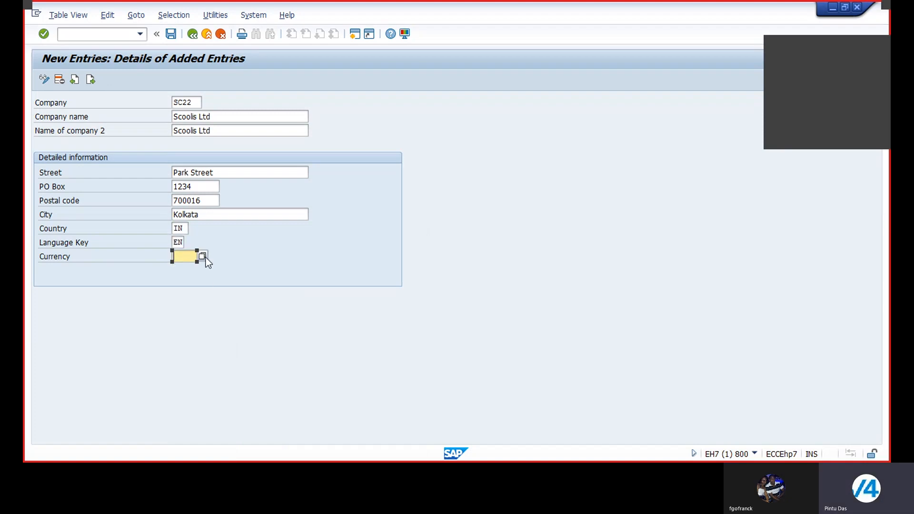
click(202, 257)
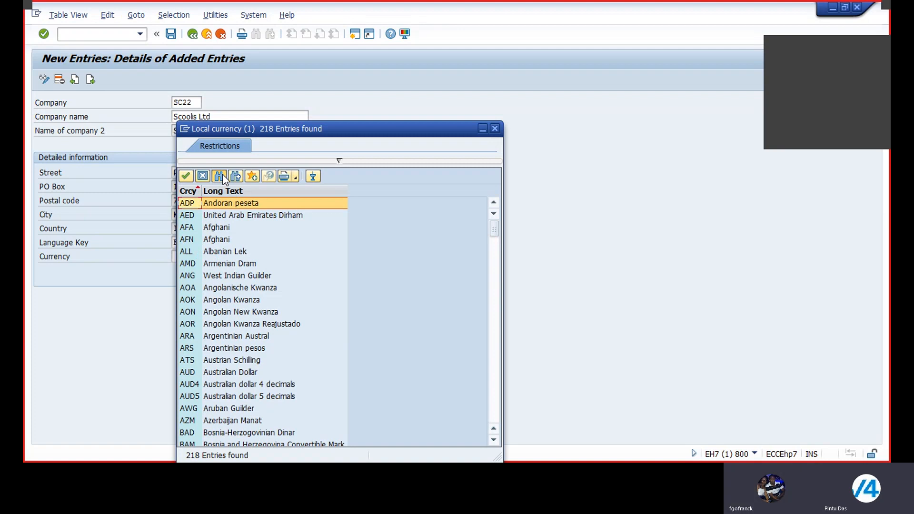
click(222, 175)
text(In)
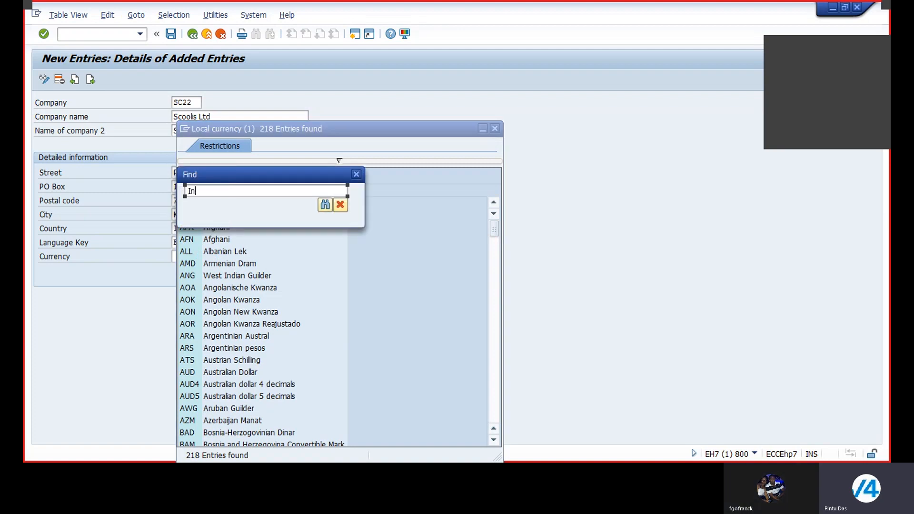
text(dian Rupee)
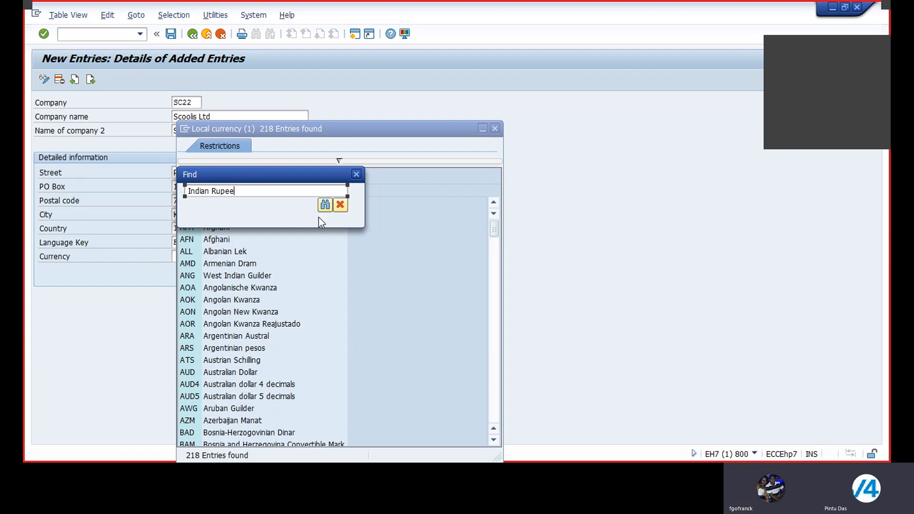
click(324, 205)
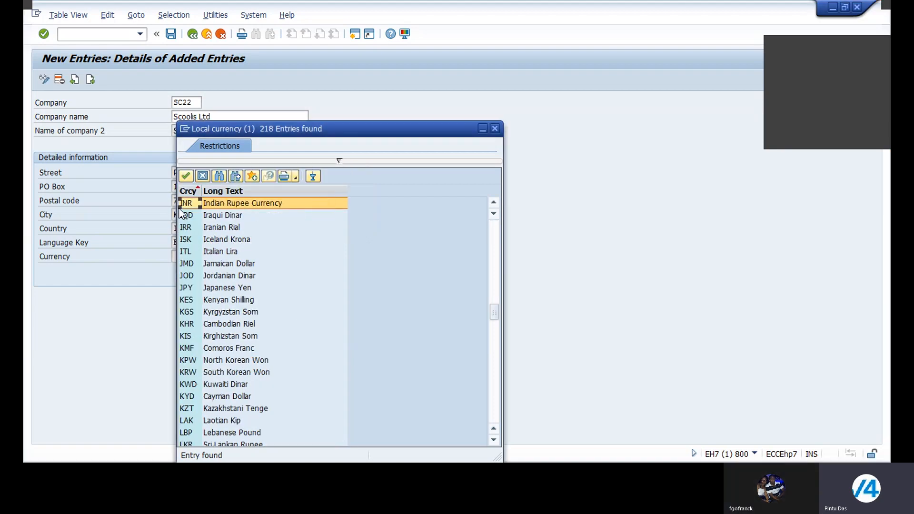
double_click(213, 203)
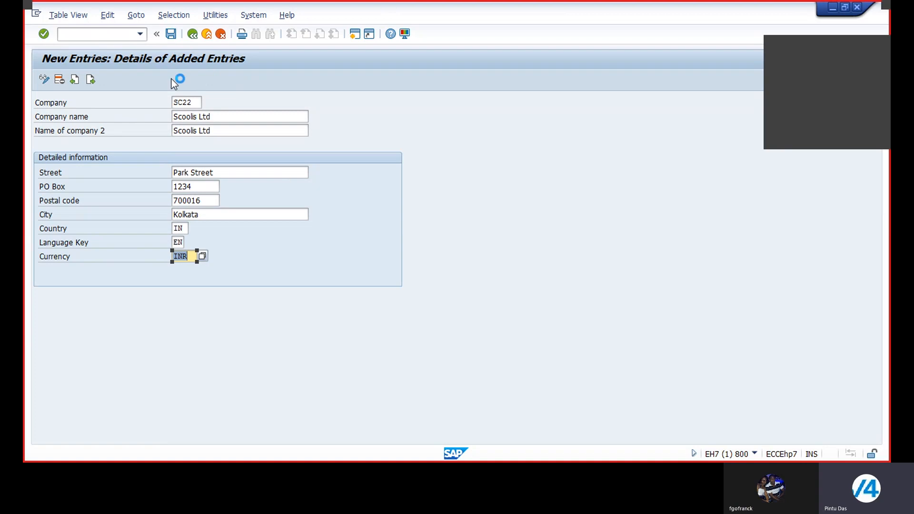
Save the company entry and choose "Enterprise Structure Configuration of SCOOLIS Ltd" from the own customizing requests
click(170, 33)
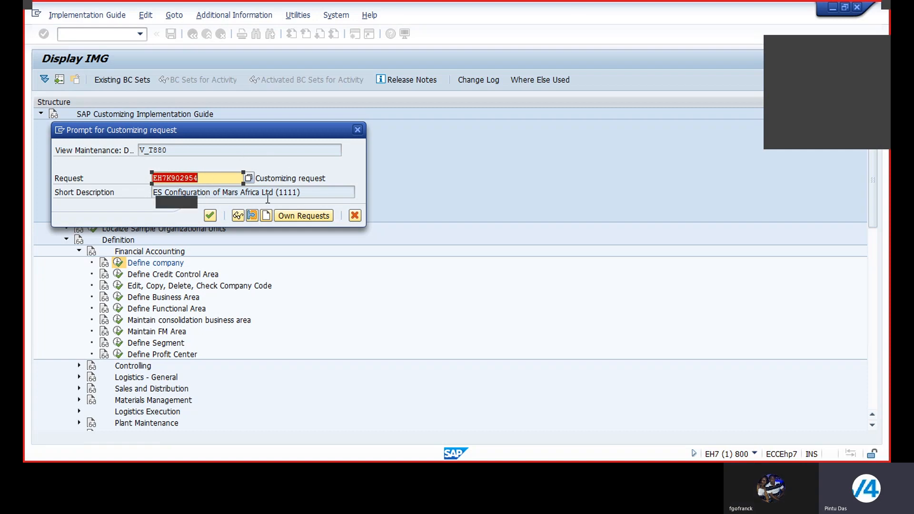
click(303, 215)
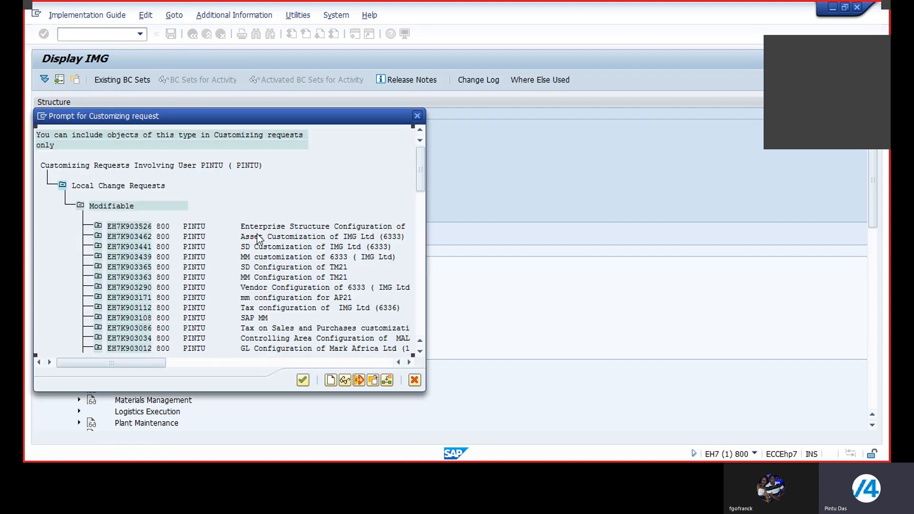
click(410, 364)
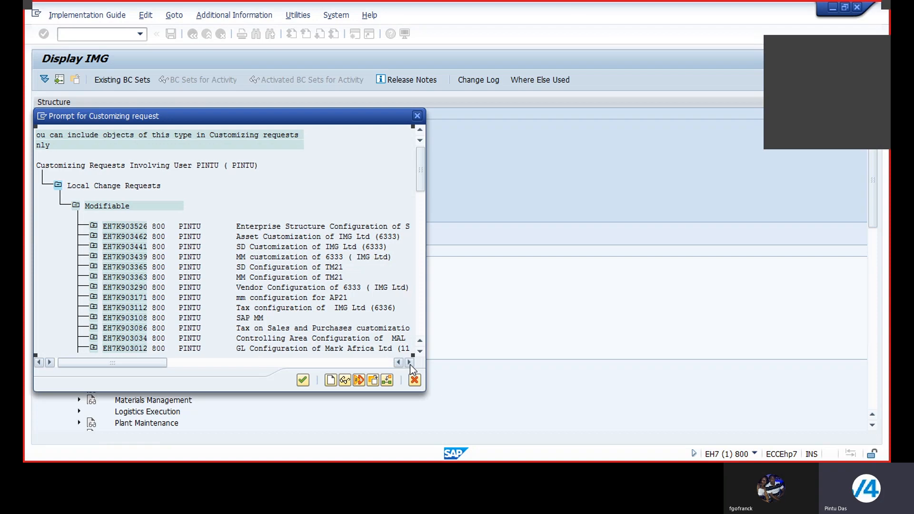
click(409, 364)
click(409, 364)
click(410, 362)
click(409, 362)
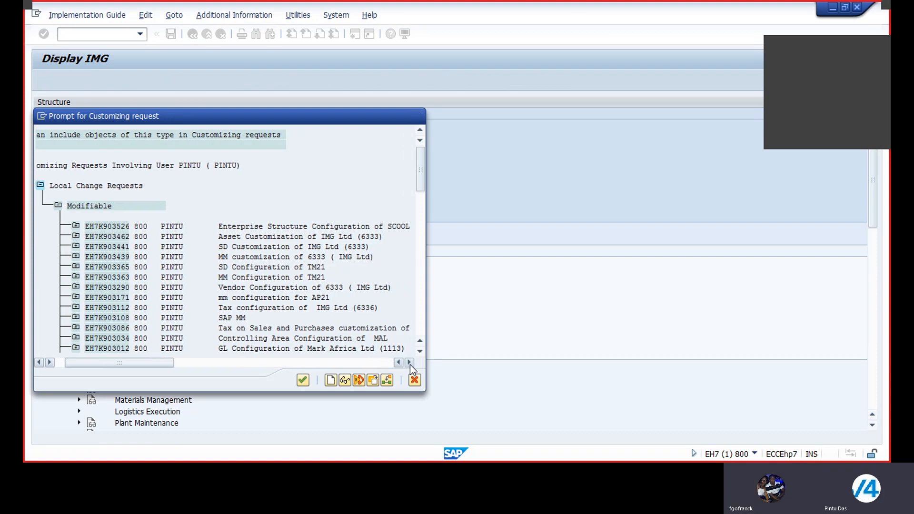
click(409, 362)
click(410, 362)
click(409, 363)
click(409, 363)
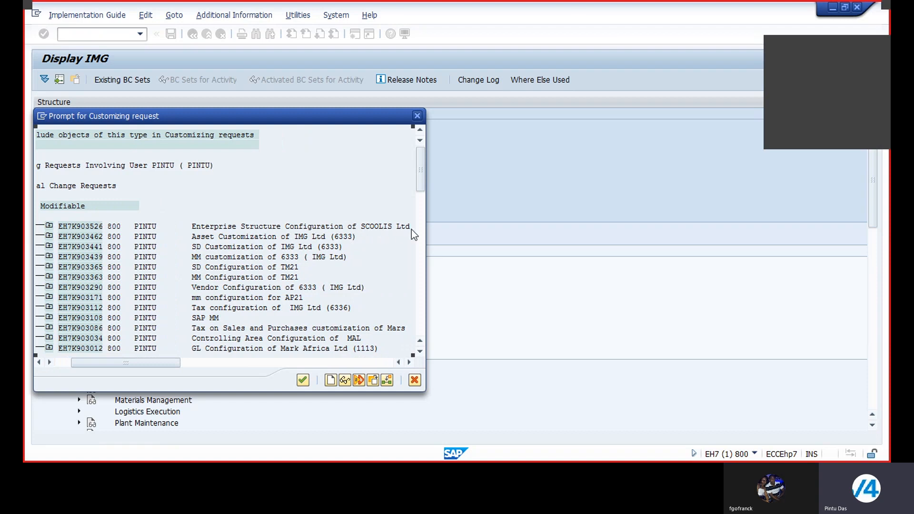
double_click(240, 226)
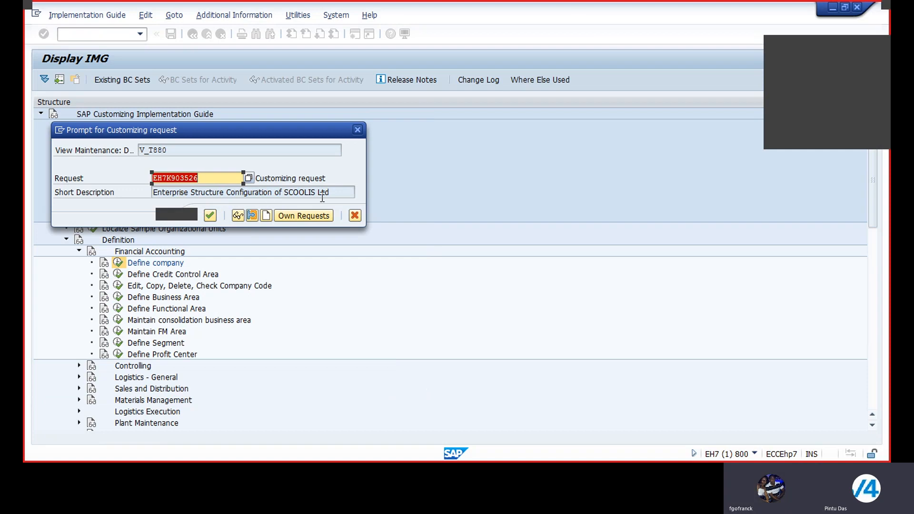
Confirm the customizing request to save company SC22 and return to the implementation guide structure
click(209, 215)
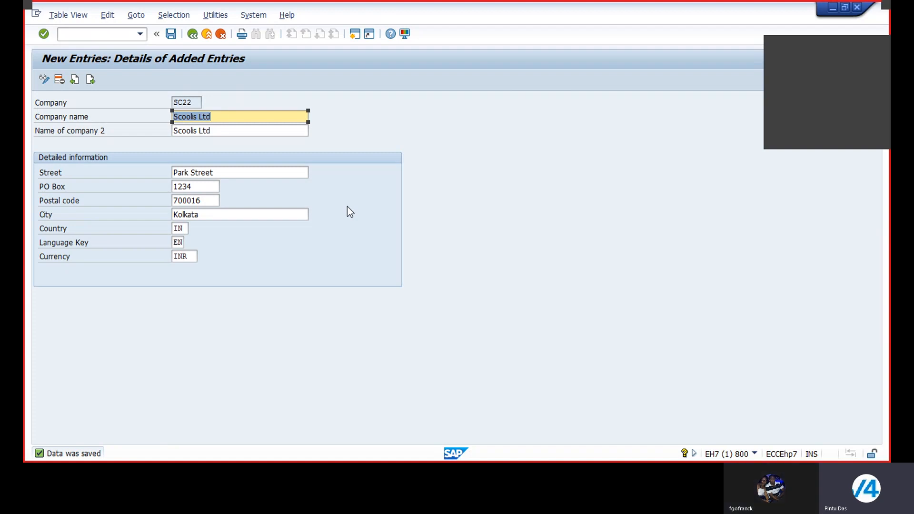
click(192, 35)
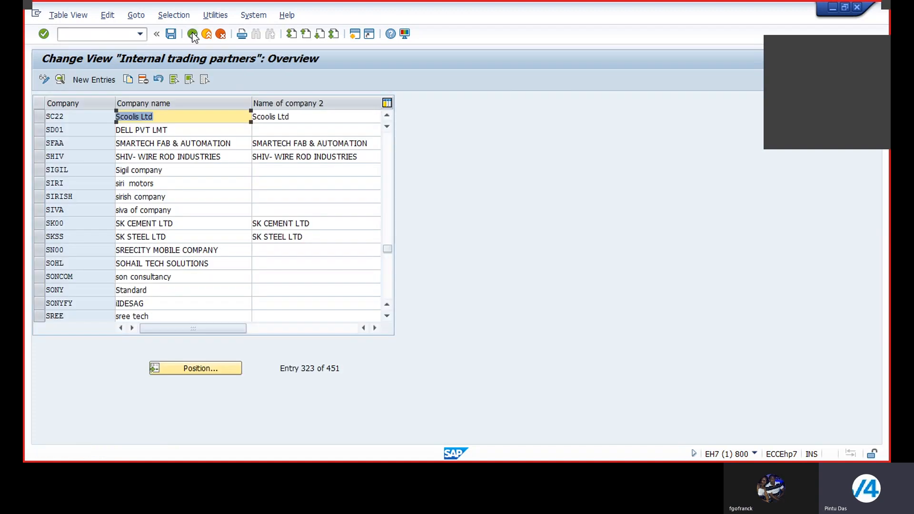
click(192, 35)
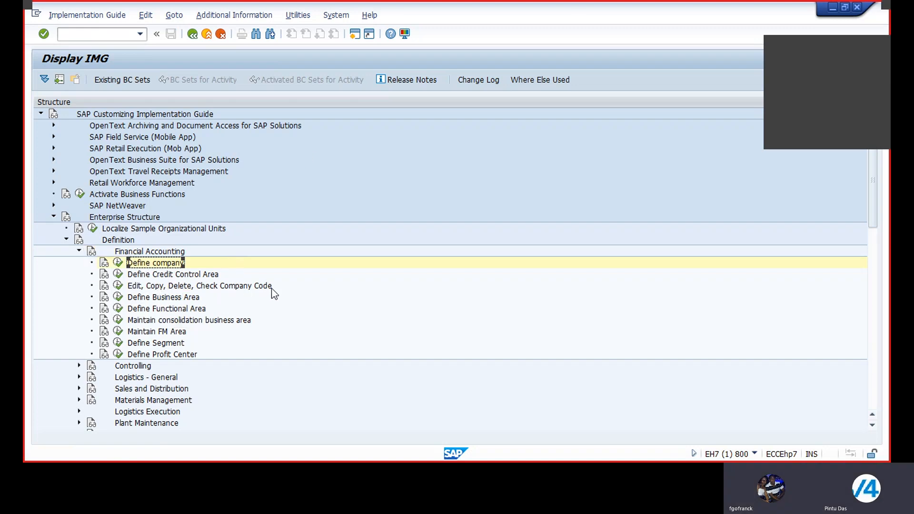
Create a new company code entry under Edit Company Code Data with code SC22 and company name Scoolis Ltd
click(118, 286)
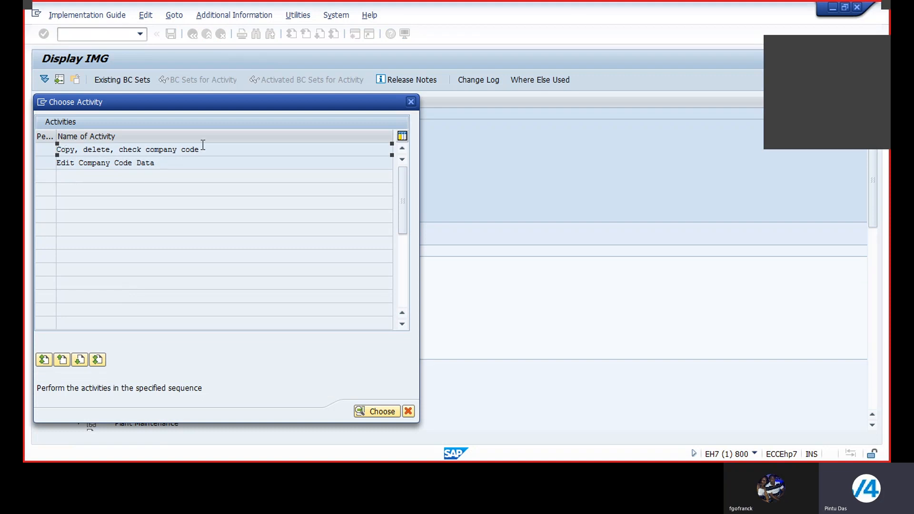
double_click(93, 162)
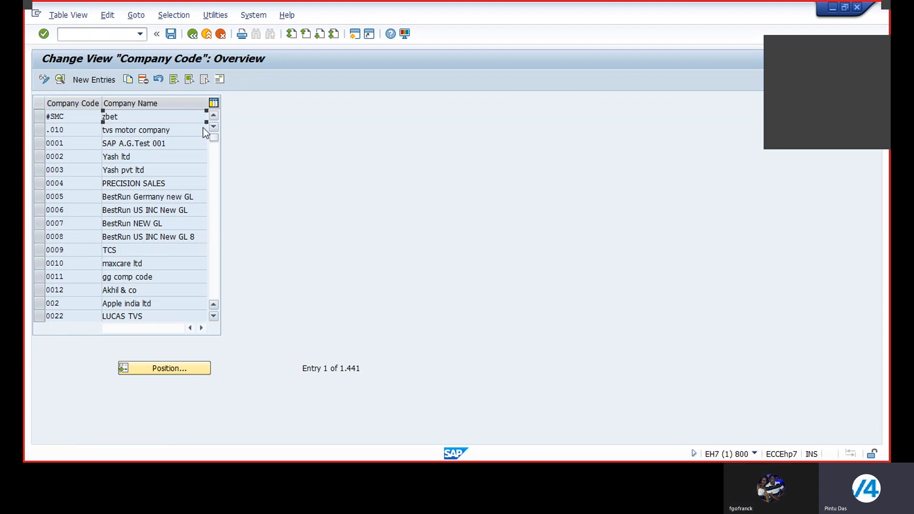
click(85, 80)
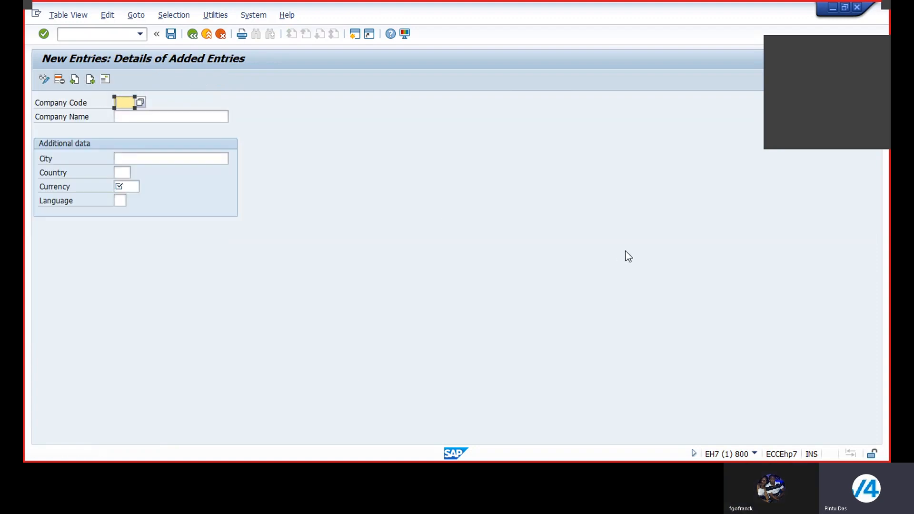
text(SC22)
click(121, 118)
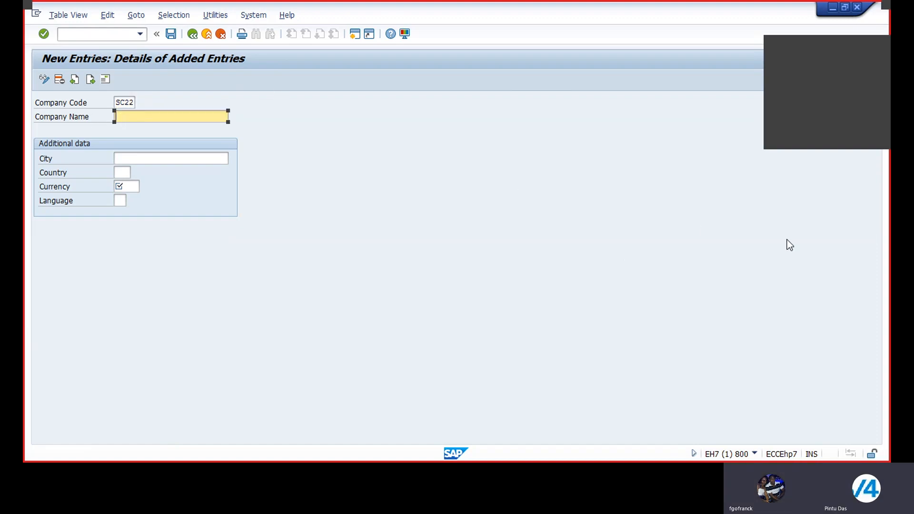
text(Sc)
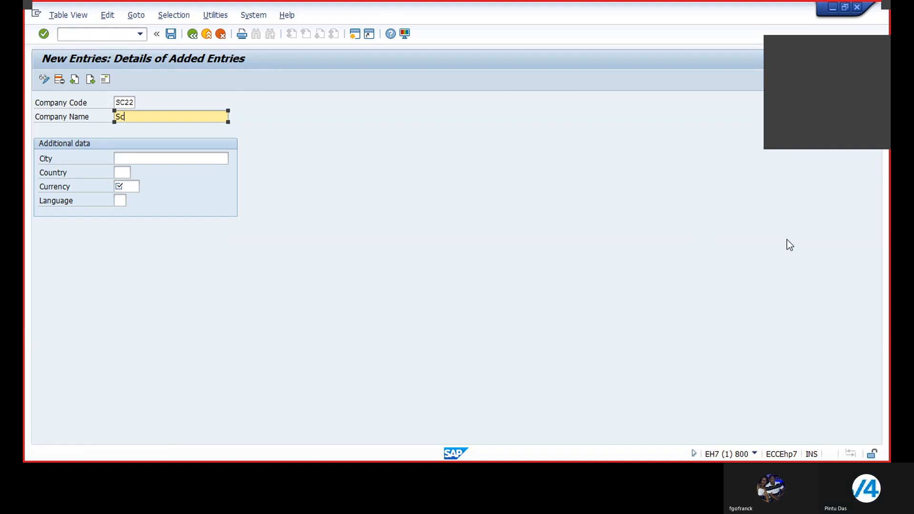
text(oolis Ltd)
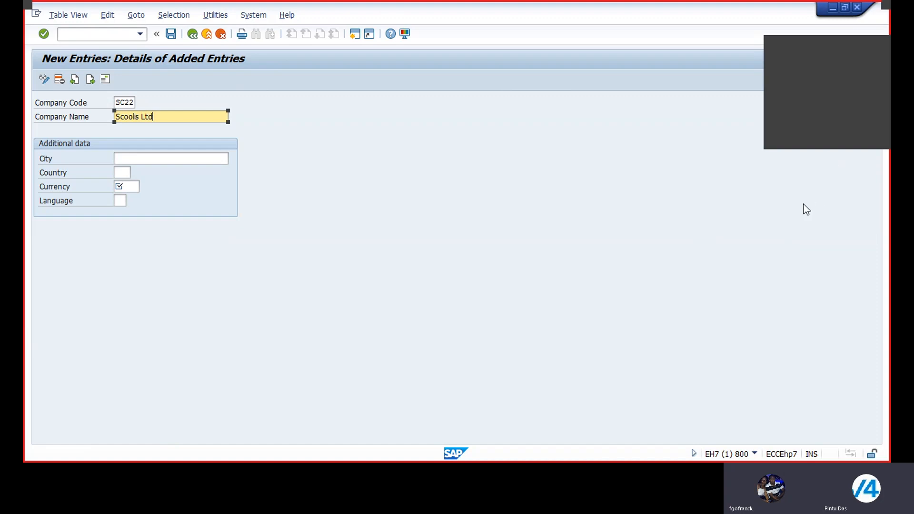
Set the company code's city to Kolkata, country to IN, currency to INR and language to EN
click(164, 158)
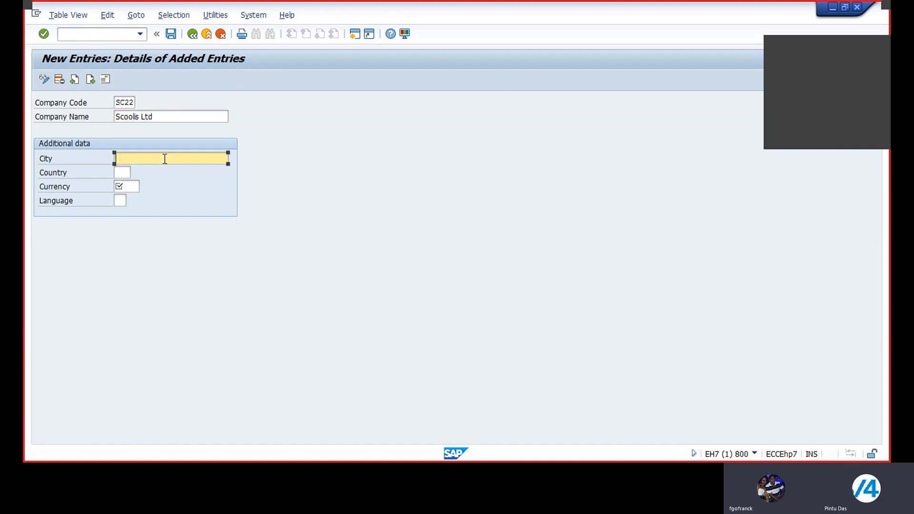
text(Kol)
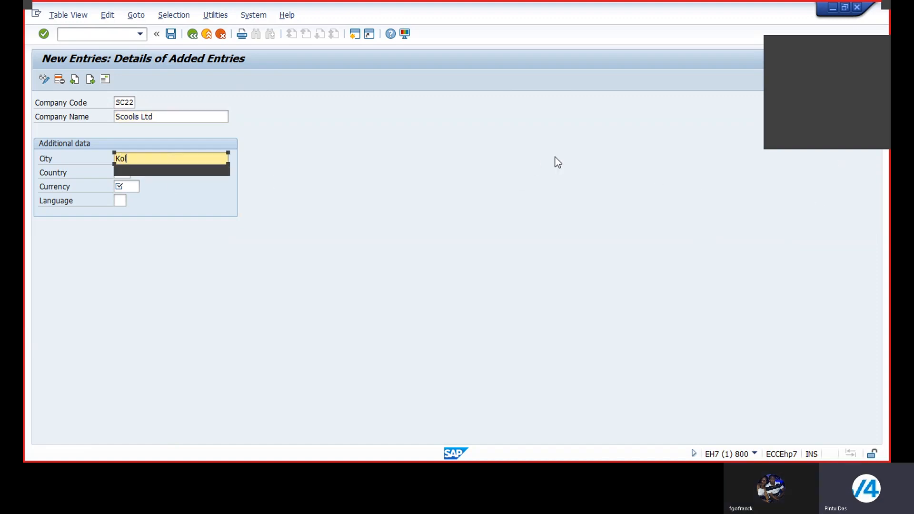
text(kata)
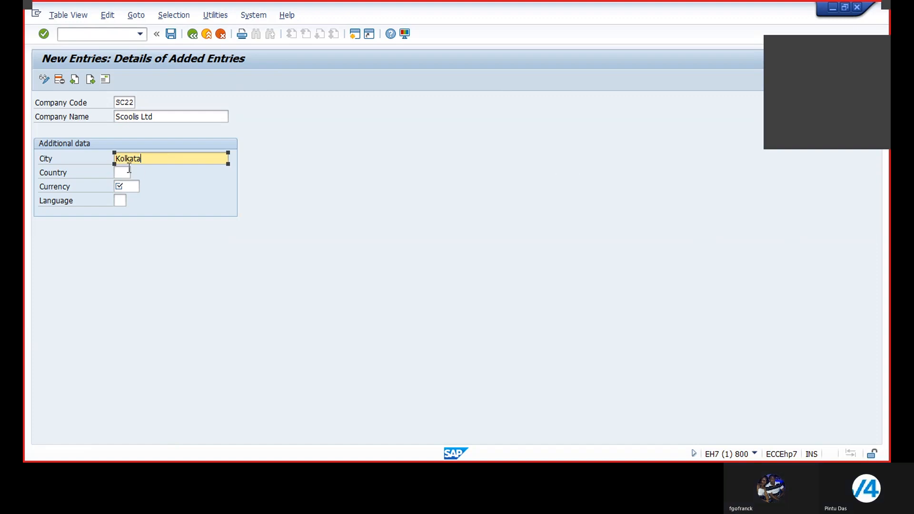
click(123, 170)
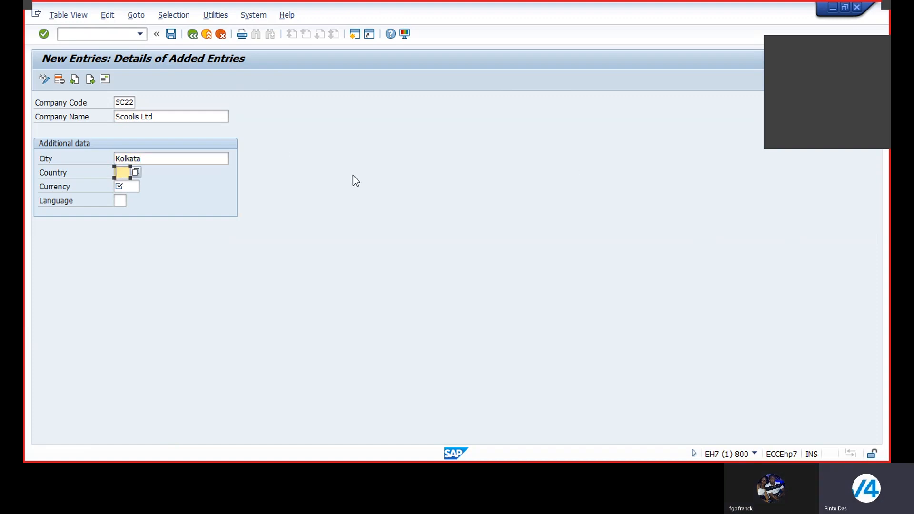
text(IN)
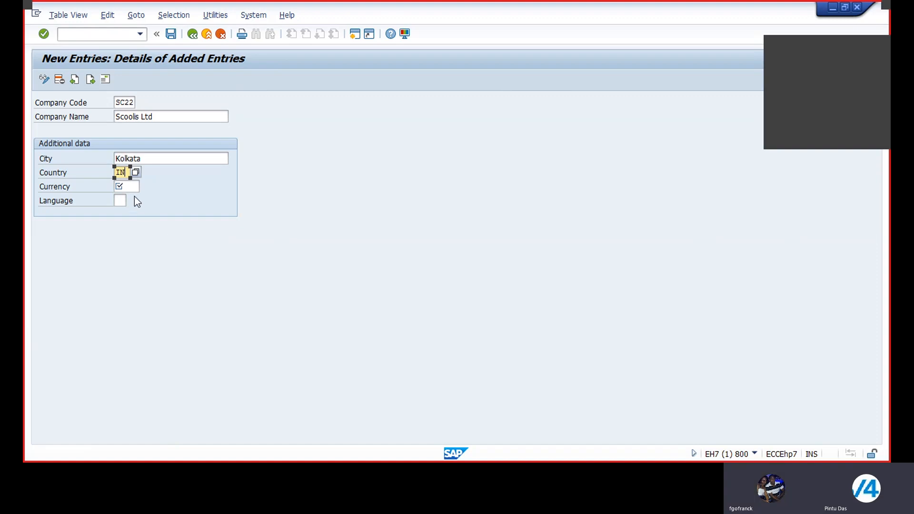
click(125, 186)
text(IN)
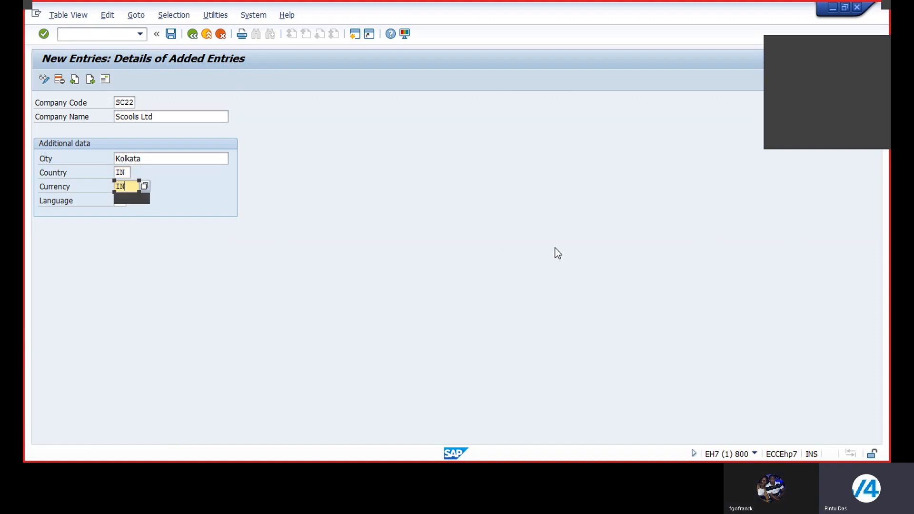
text(R)
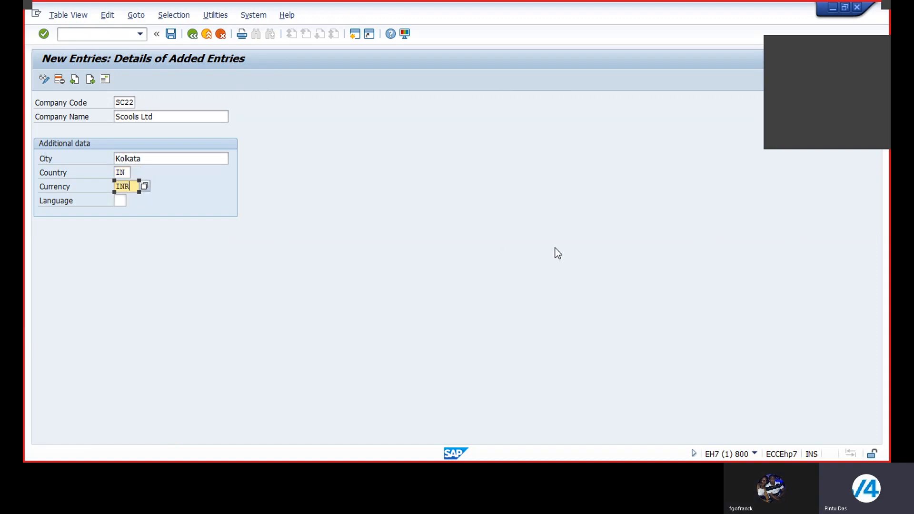
click(116, 201)
text(EN)
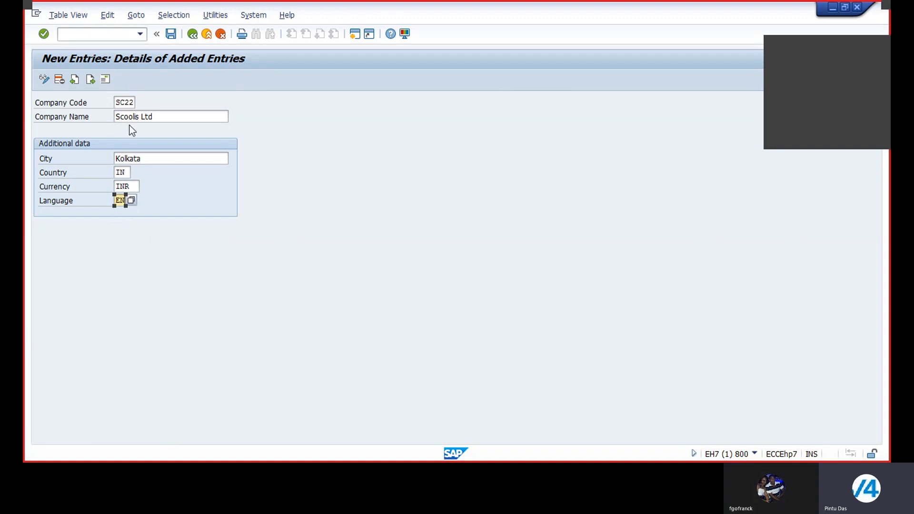
Open the address details of company code SC22 and set the title to Company and the name to Scoolis Ltd
click(105, 80)
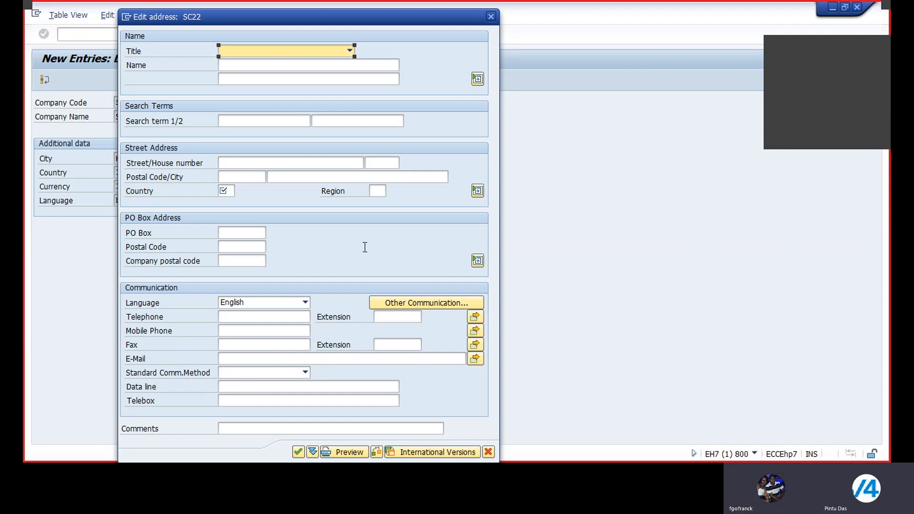
click(350, 51)
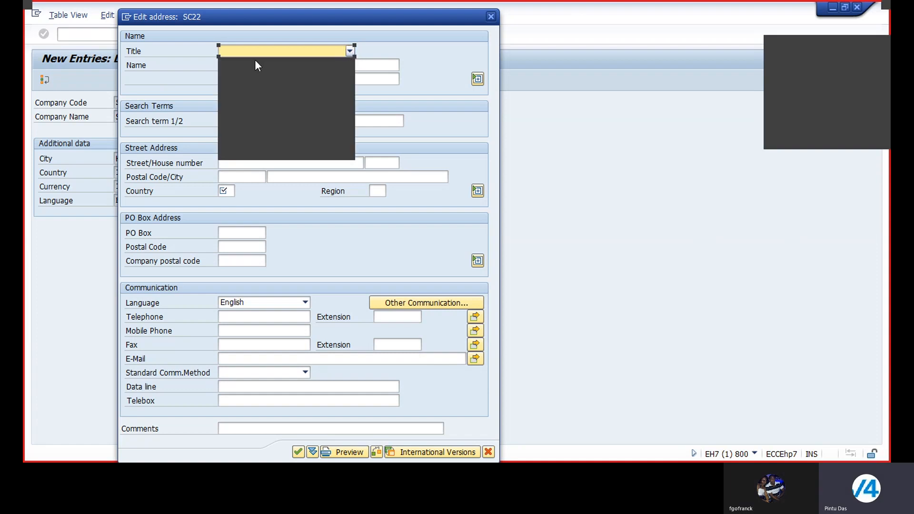
click(241, 64)
key(Tab)
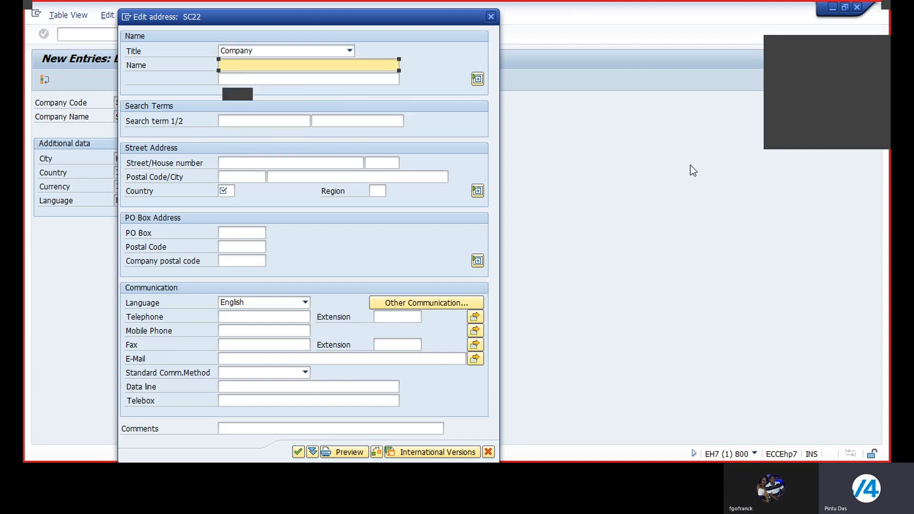
text(Scoo)
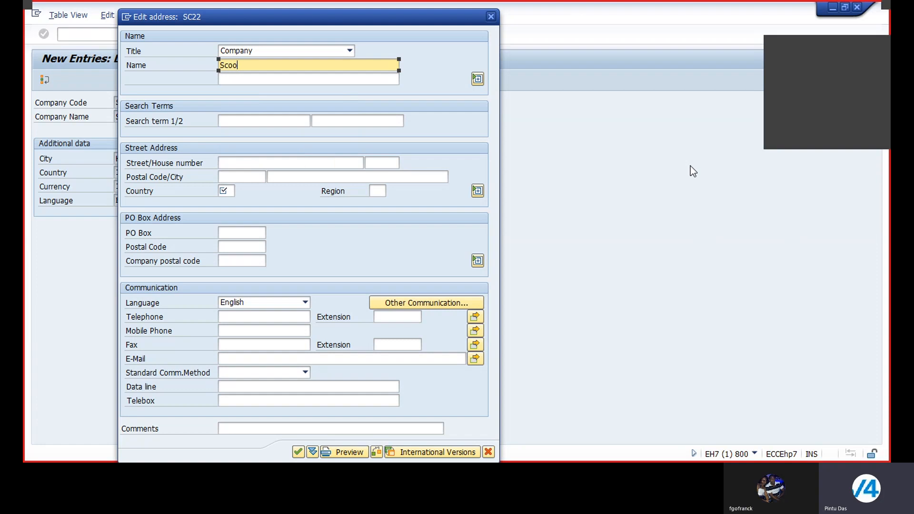
text(lis L)
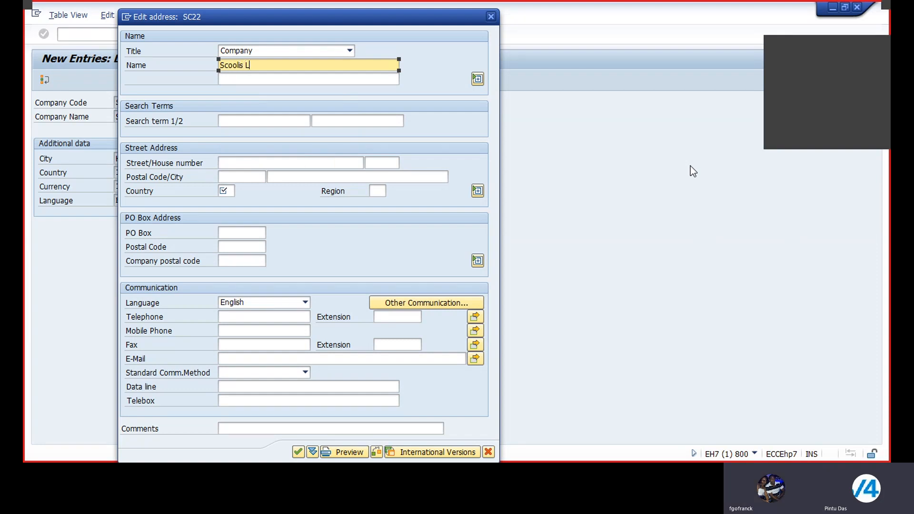
text(td)
Enter SC22 as the second name line and as the first search term of the address
click(222, 78)
text(sc)
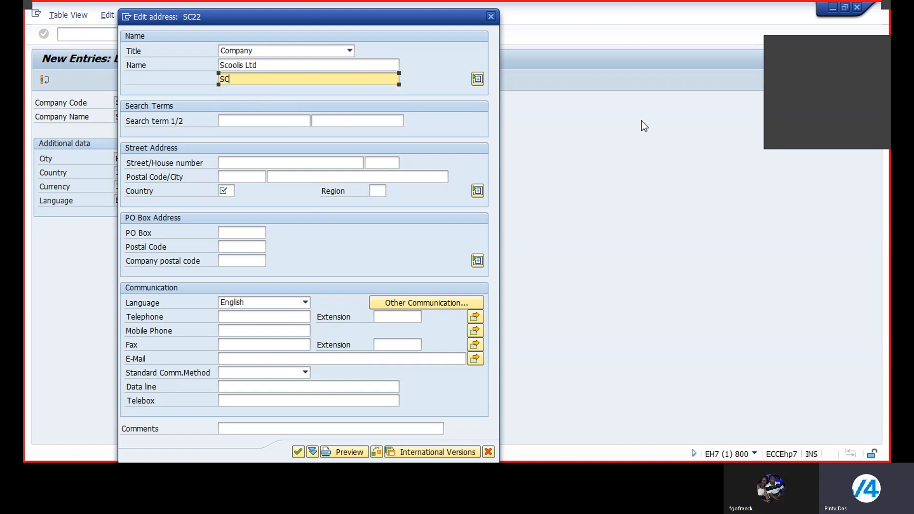
click(263, 118)
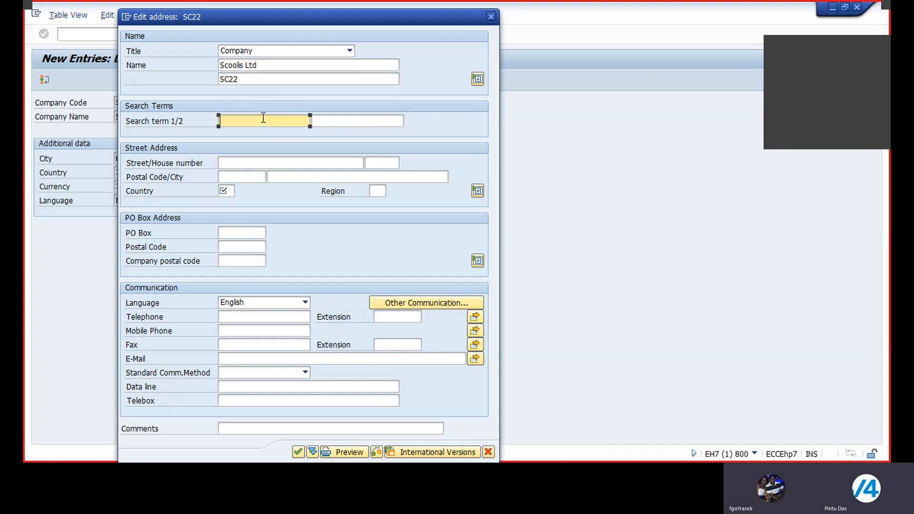
text(SC22)
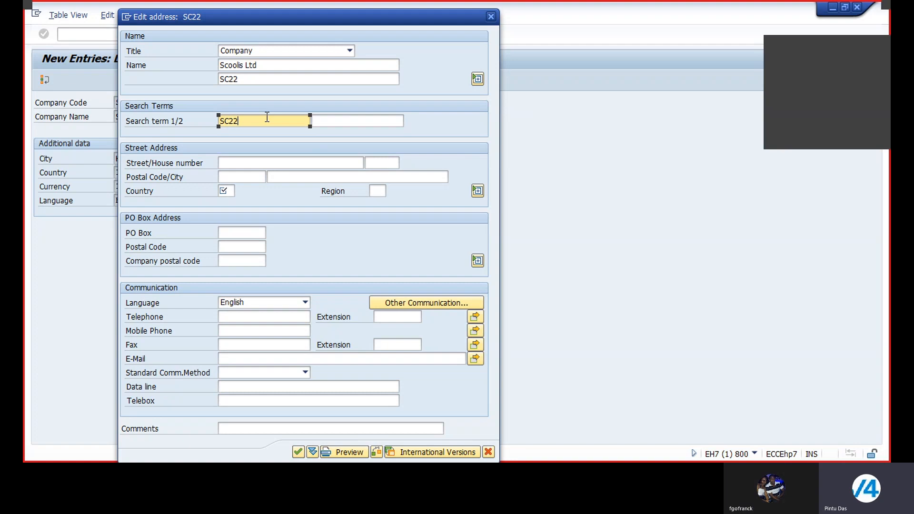
Fill in the company's street and house number in the street address
click(233, 163)
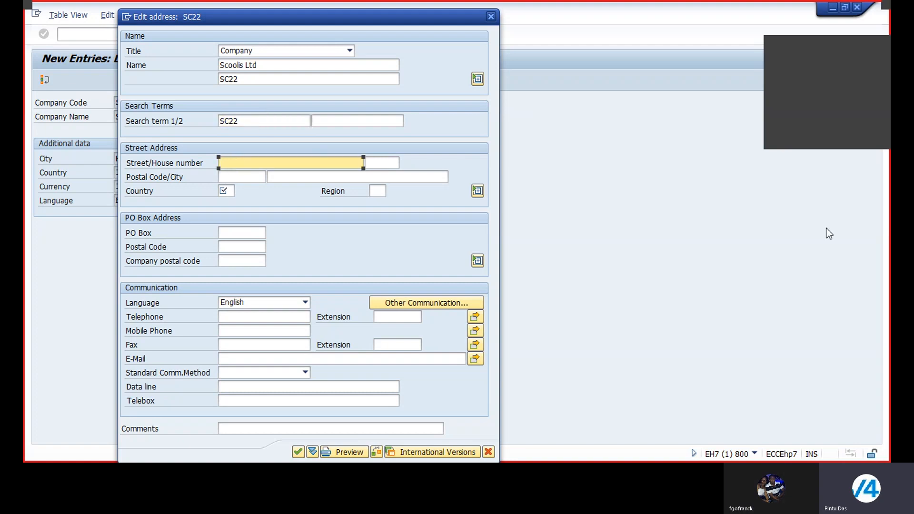
text(Park )
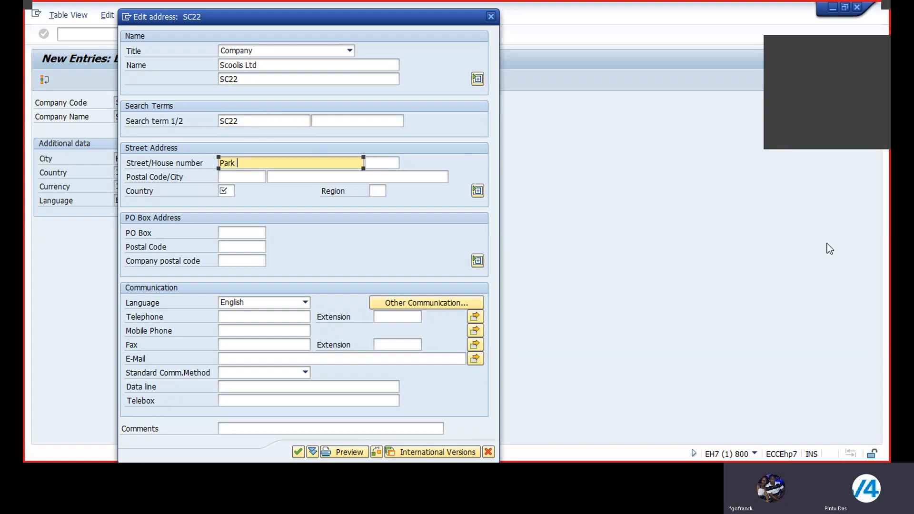
text(Street)
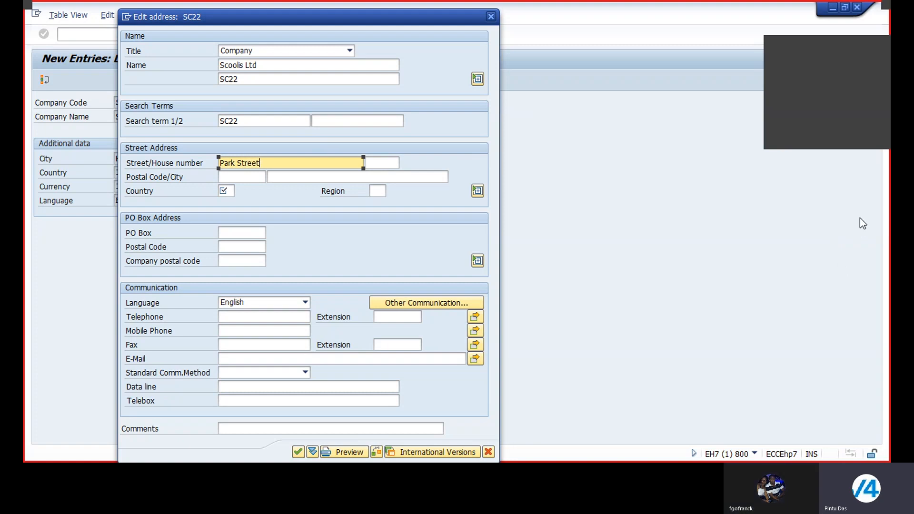
click(384, 162)
text(1)
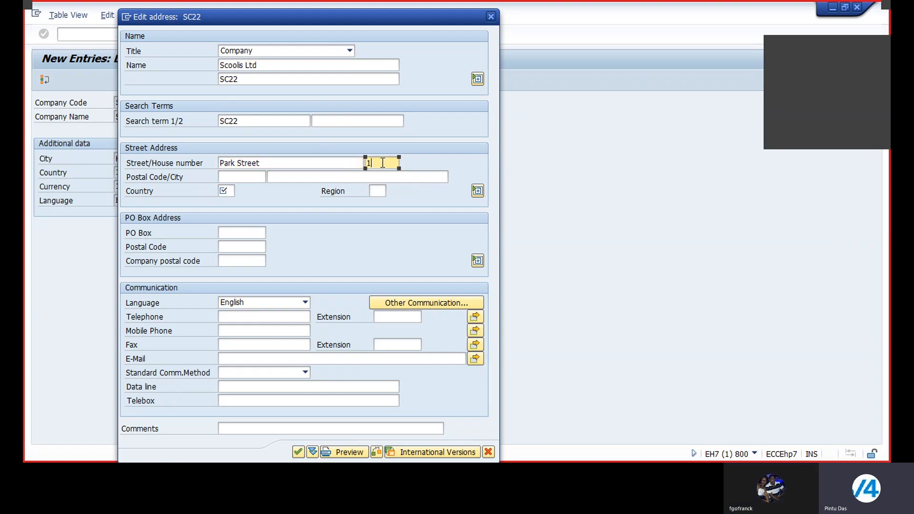
text(2)
Fill in the company's postal code and enter Kolkata as the city in the street address
click(231, 177)
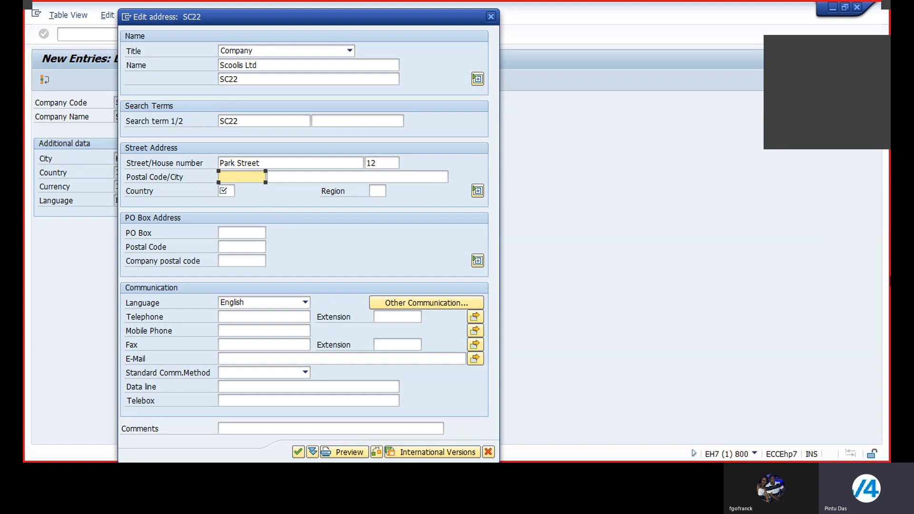
text(7000)
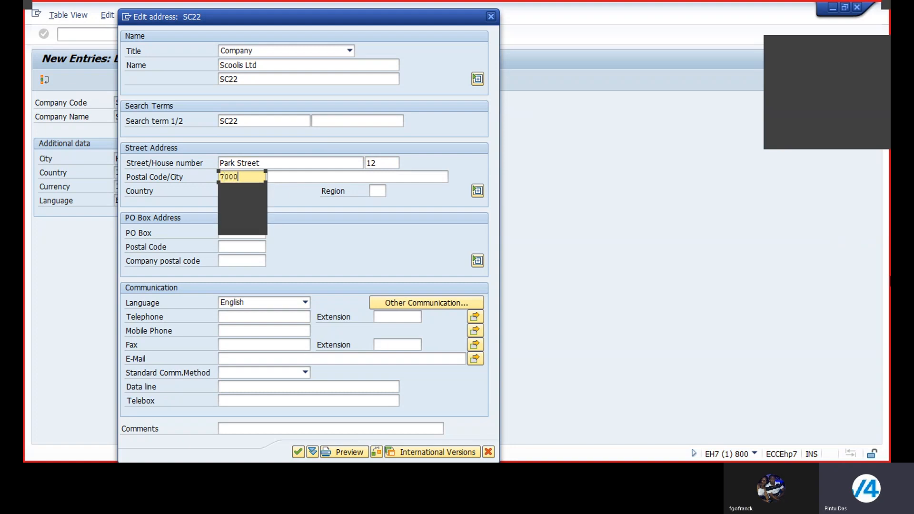
text(16)
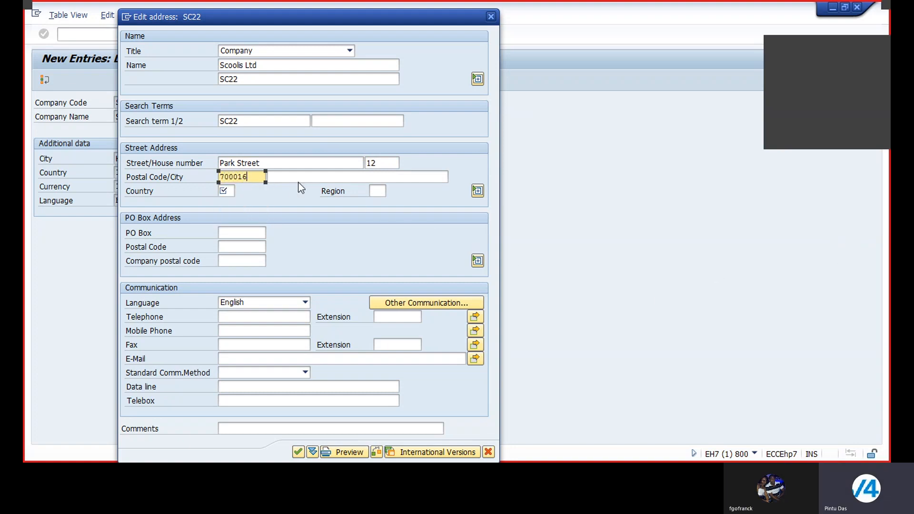
click(293, 175)
text(K)
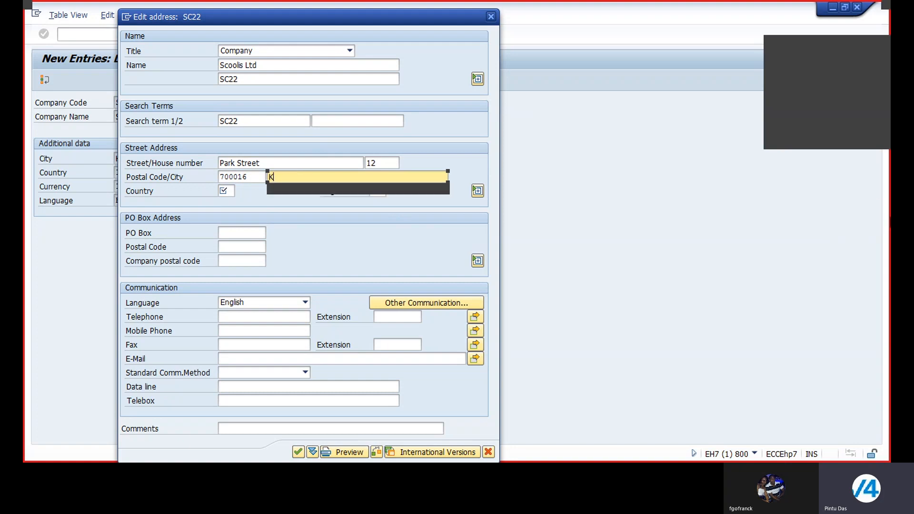
text(olkata)
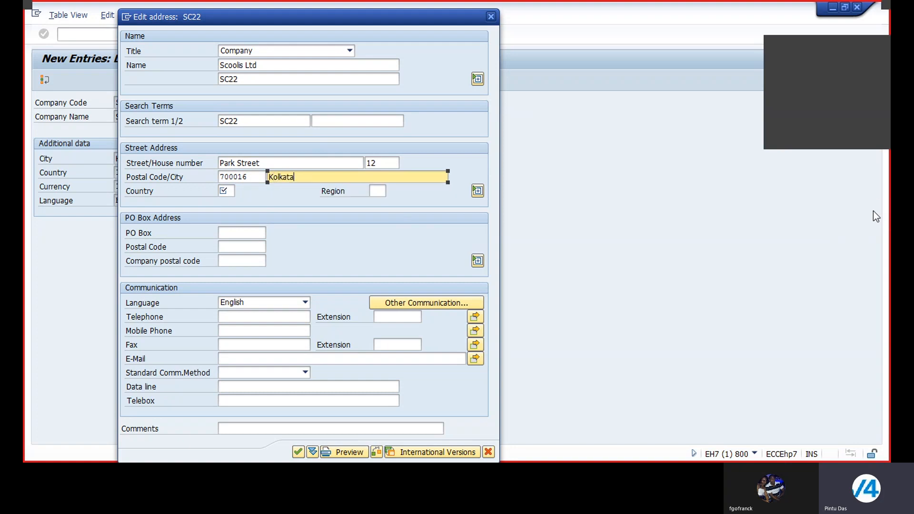
Pick CI (Ivory Coast) from the country key list as the address country
click(227, 190)
click(240, 190)
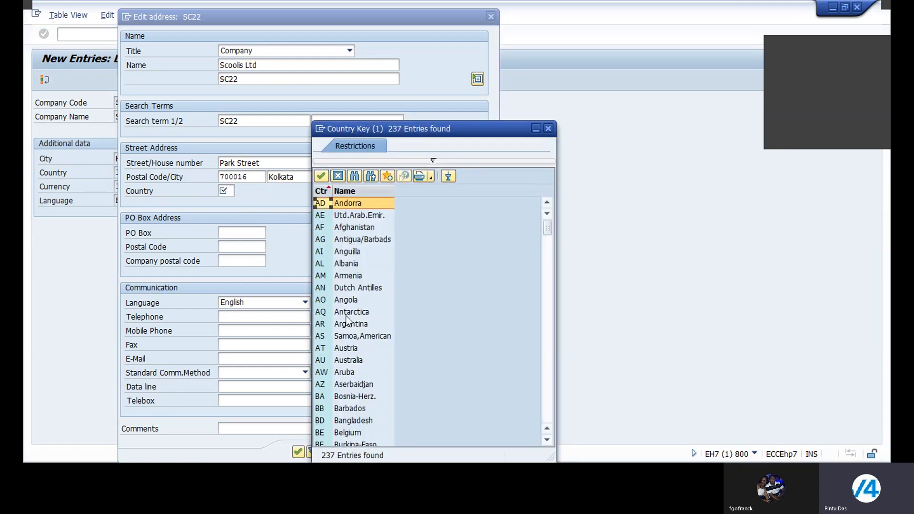
scroll(345, 320, down, 3)
scroll(346, 322, down, 8)
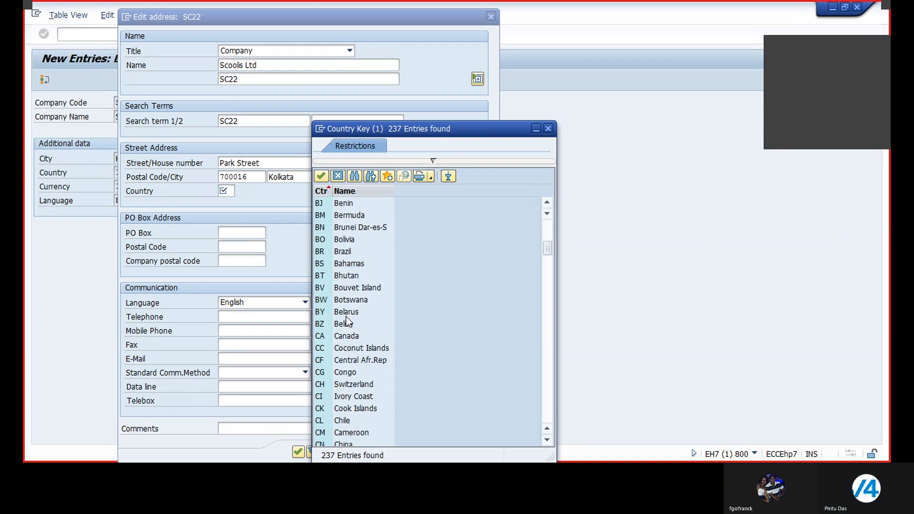
double_click(355, 287)
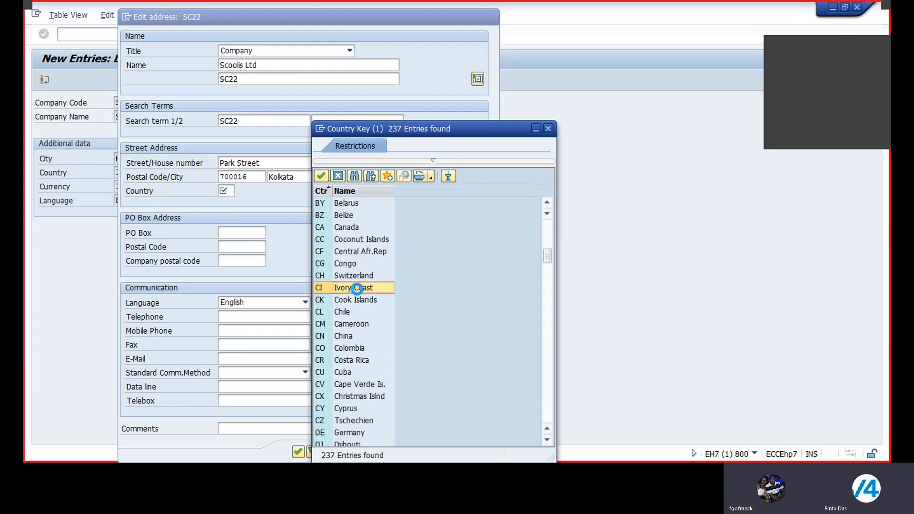
Look up the available regions for country CI in the street address and close the region search
click(377, 191)
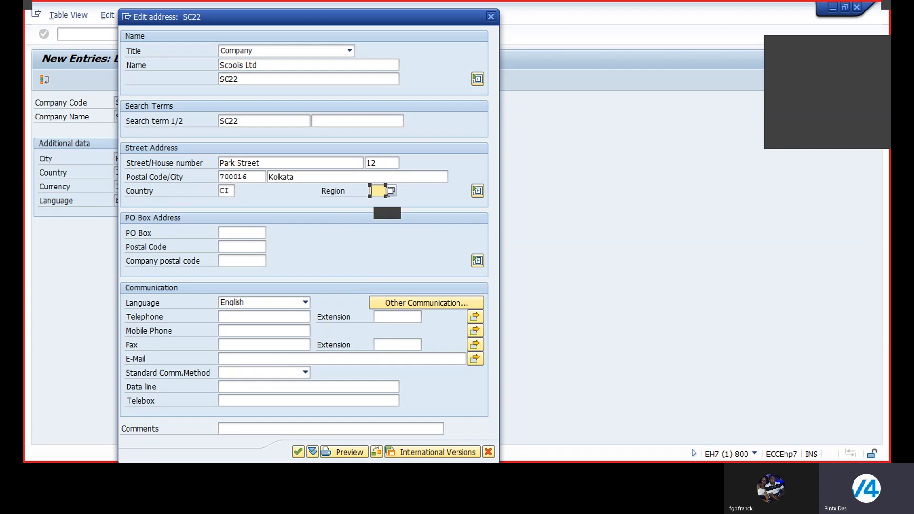
click(393, 190)
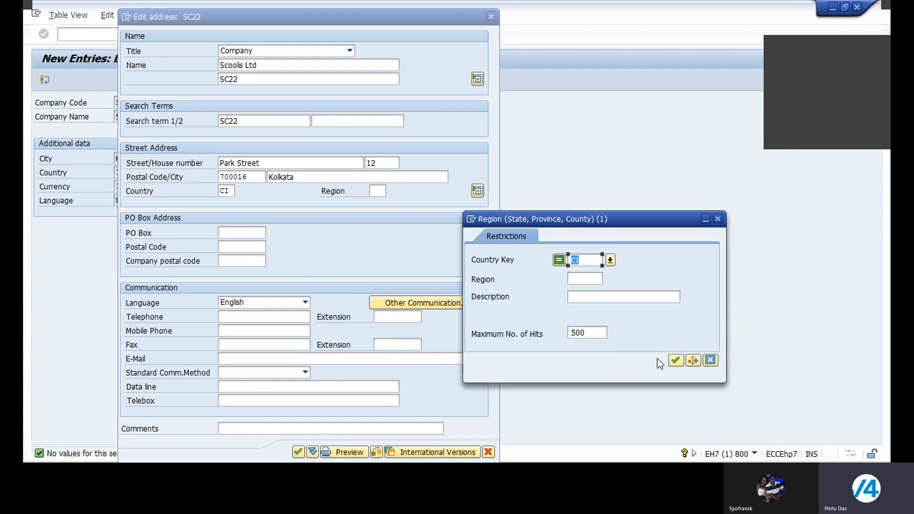
click(719, 219)
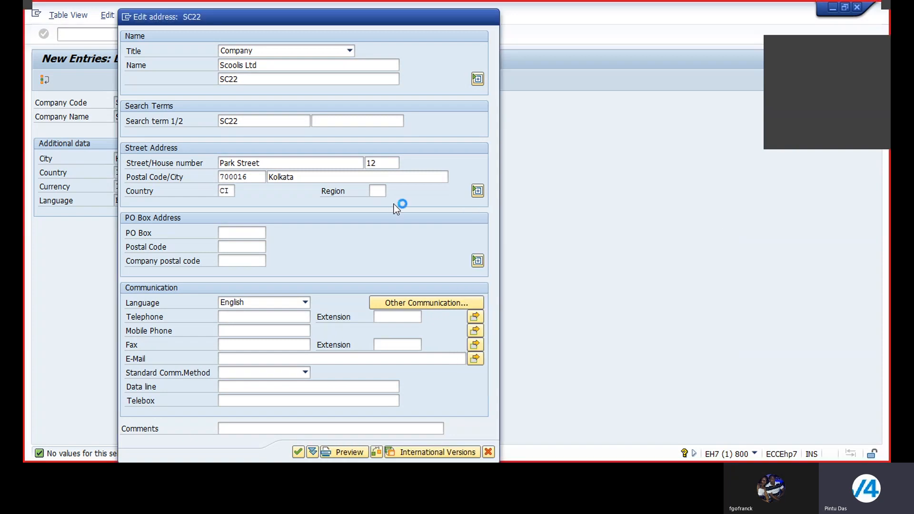
Replace the address country with AE (Utd.Arab.Emir.) from the country key list
click(232, 191)
key(BackSpace)
key(BackSpace)
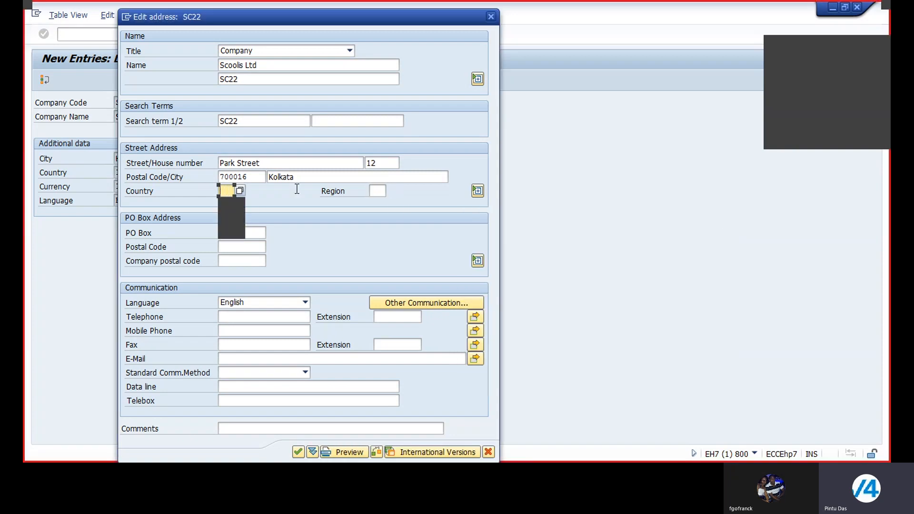
click(239, 191)
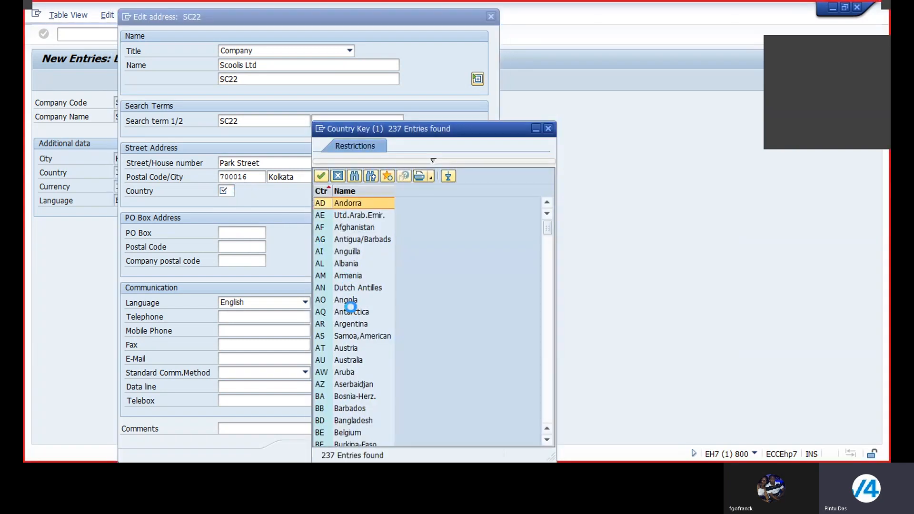
scroll(362, 320, down, 7)
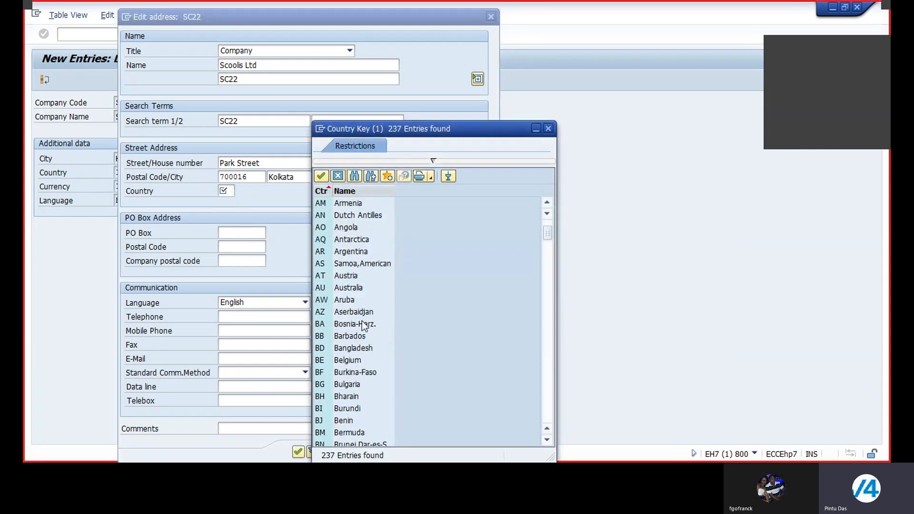
scroll(361, 321, down, 3)
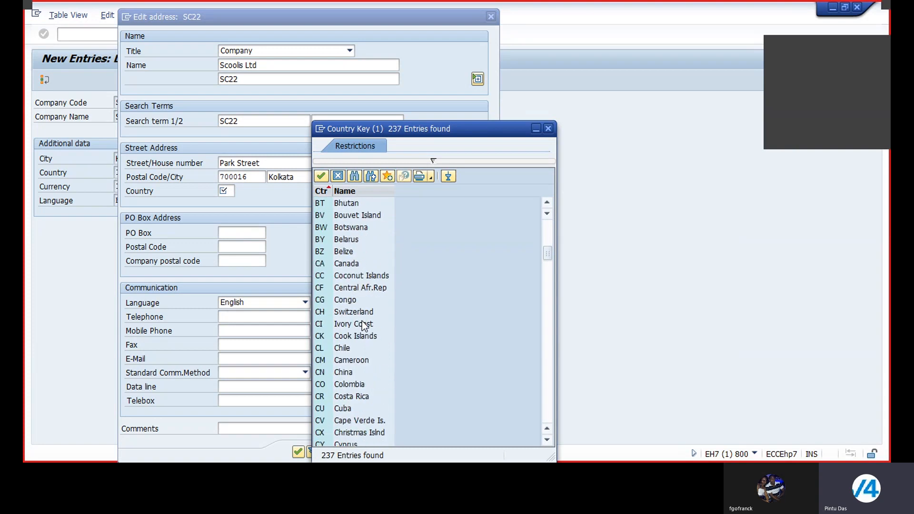
scroll(360, 311, up, 10)
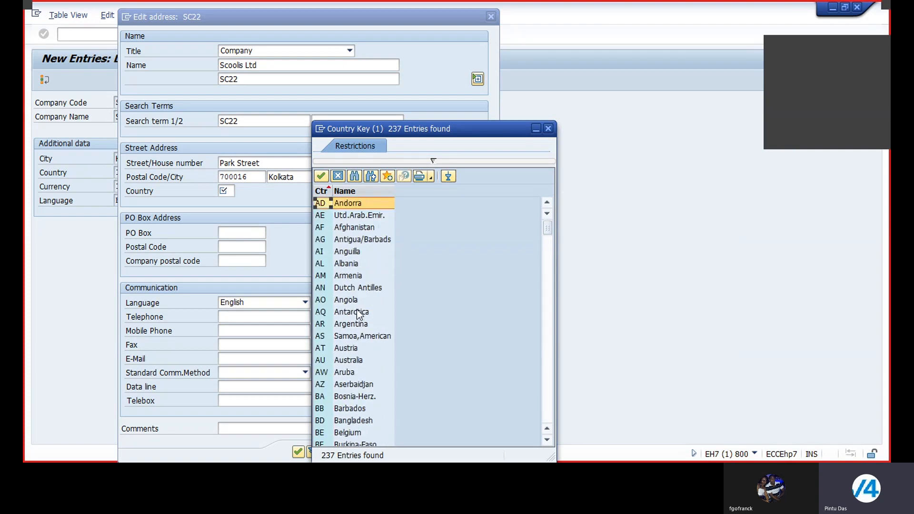
double_click(355, 215)
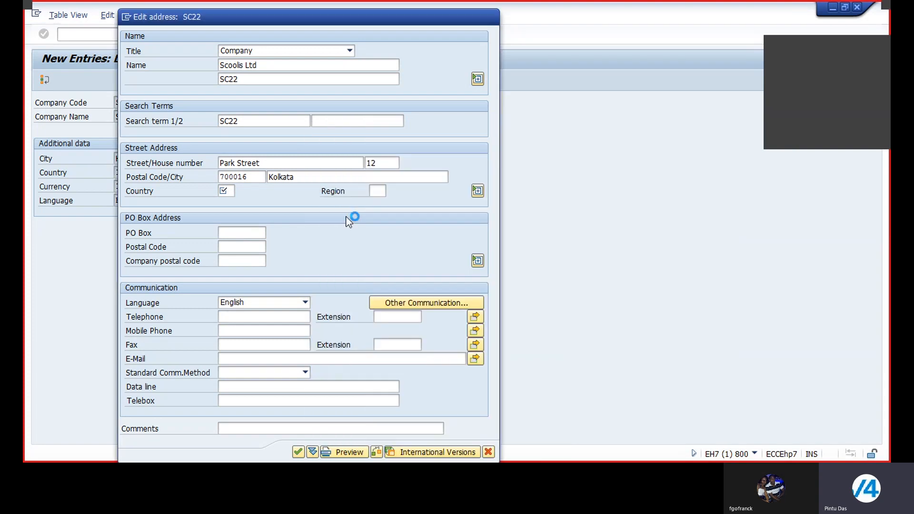
Search for regions belonging to country AE and close the region search
click(378, 192)
click(391, 190)
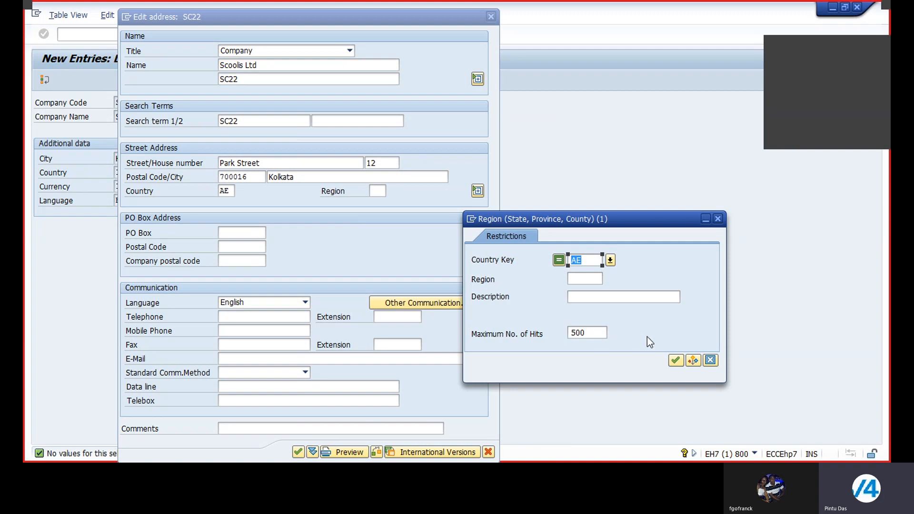
click(674, 360)
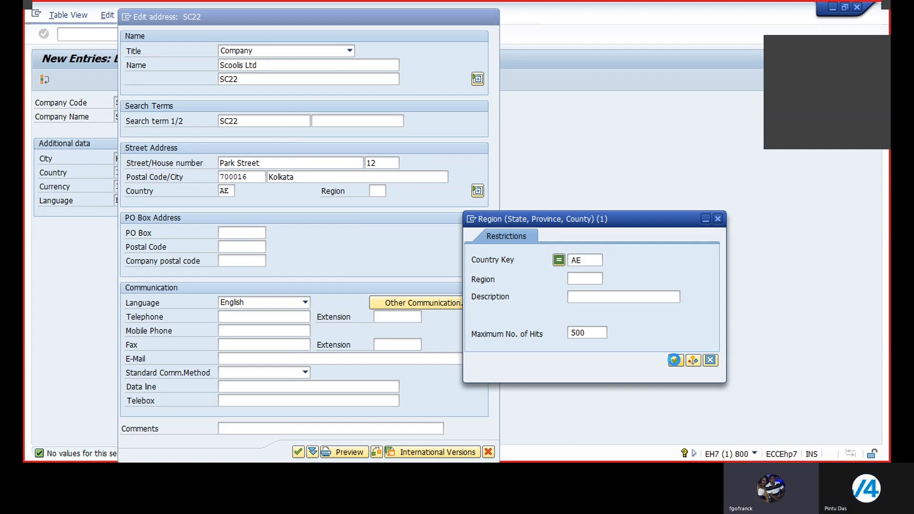
click(717, 218)
Replace the address country with US (United States) from the country key list
click(231, 191)
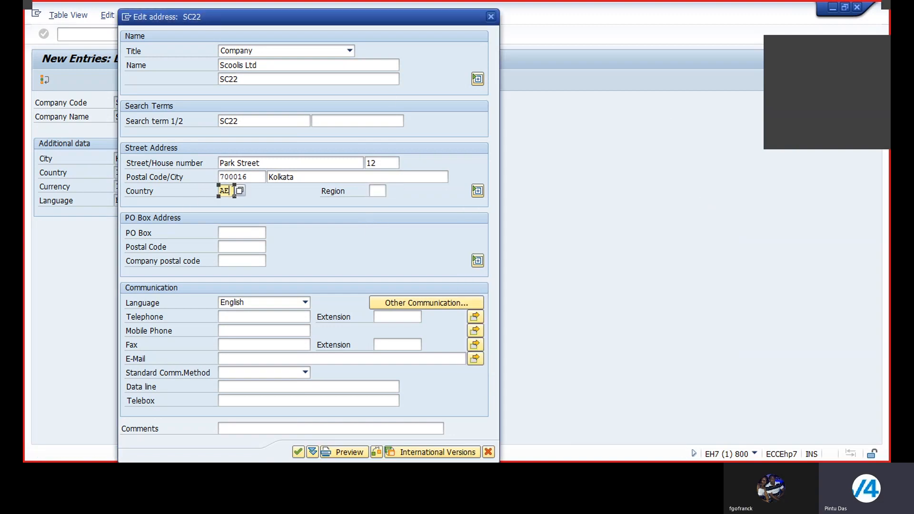
key(BackSpace)
key(BackSpace)
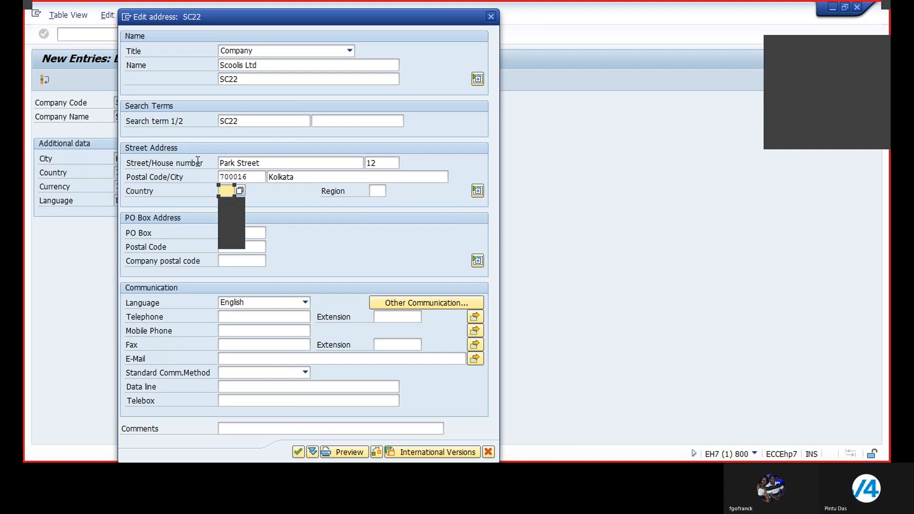
click(240, 191)
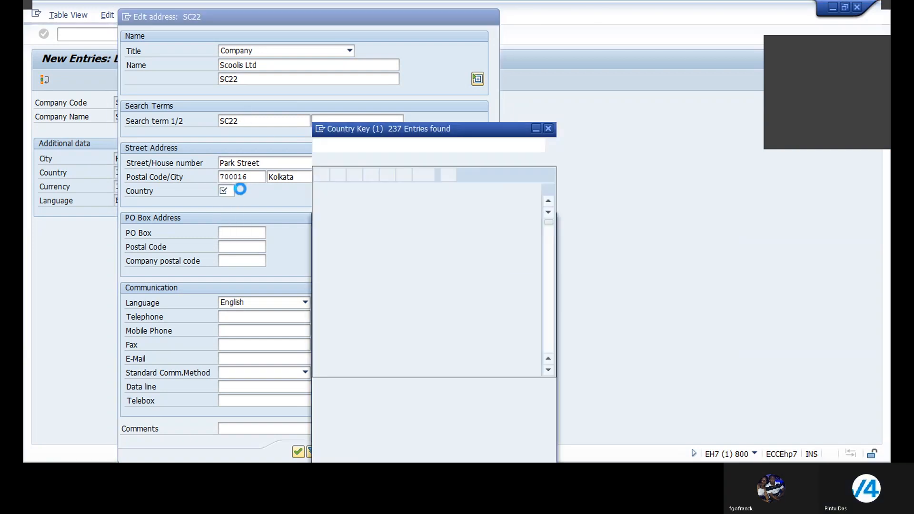
scroll(349, 286, down, 20)
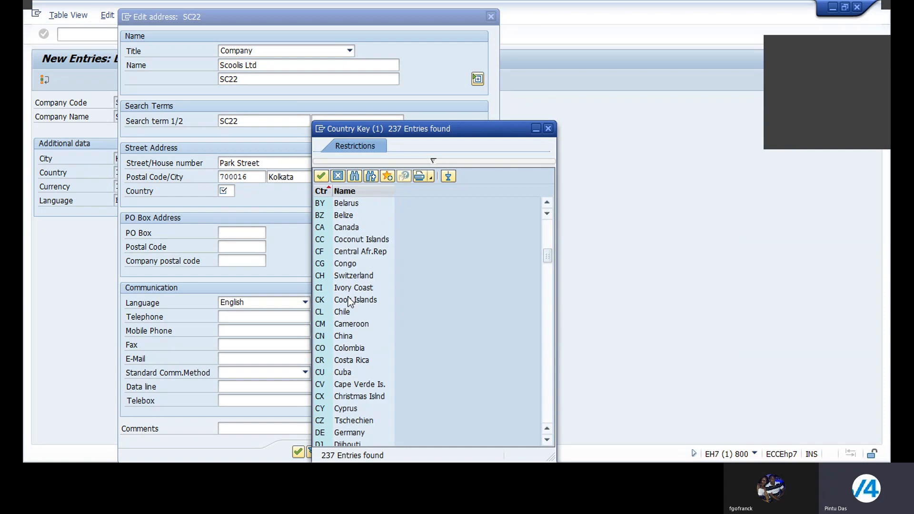
scroll(350, 302, down, 18)
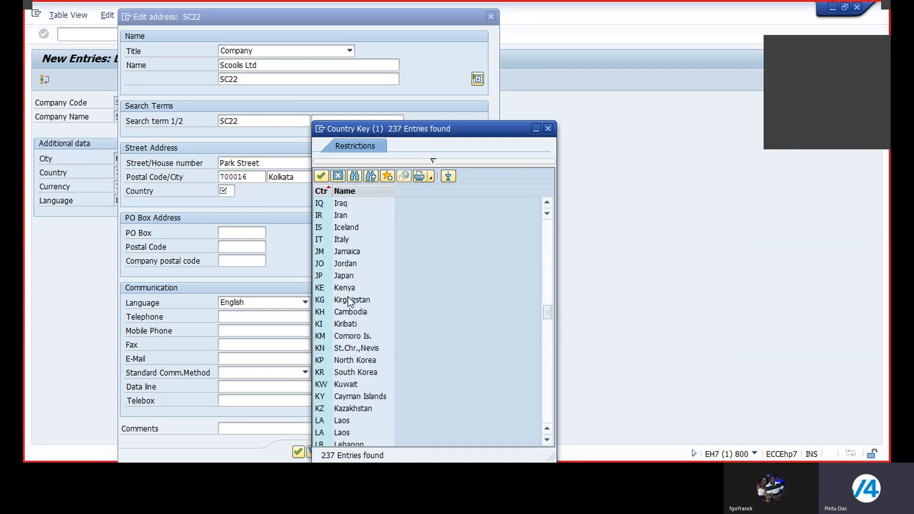
scroll(350, 302, down, 20)
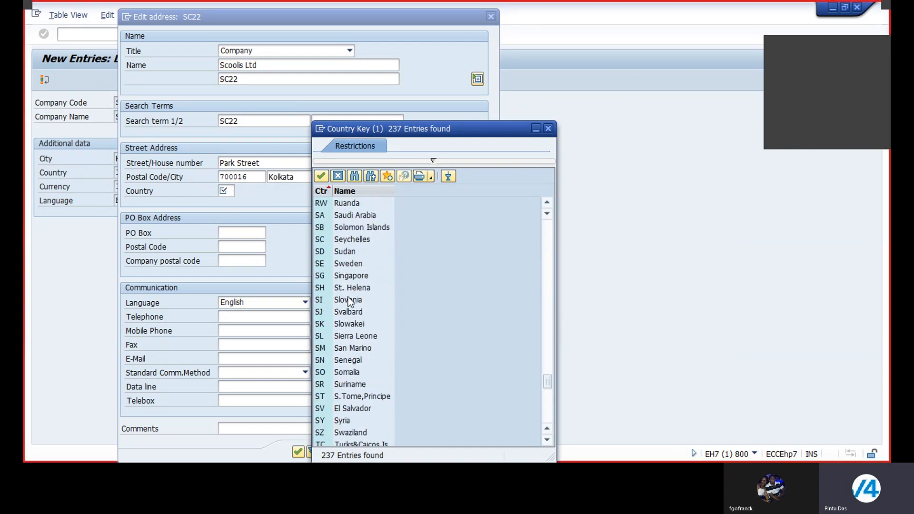
scroll(350, 302, down, 8)
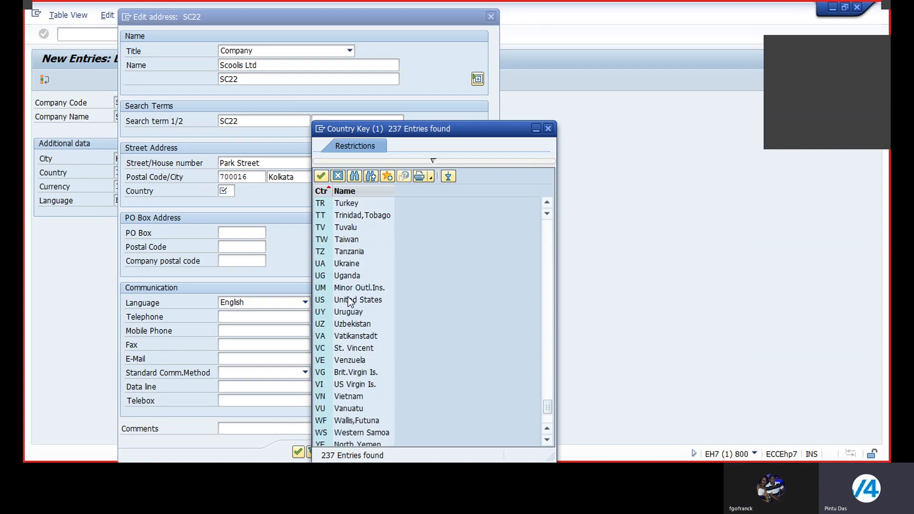
double_click(352, 300)
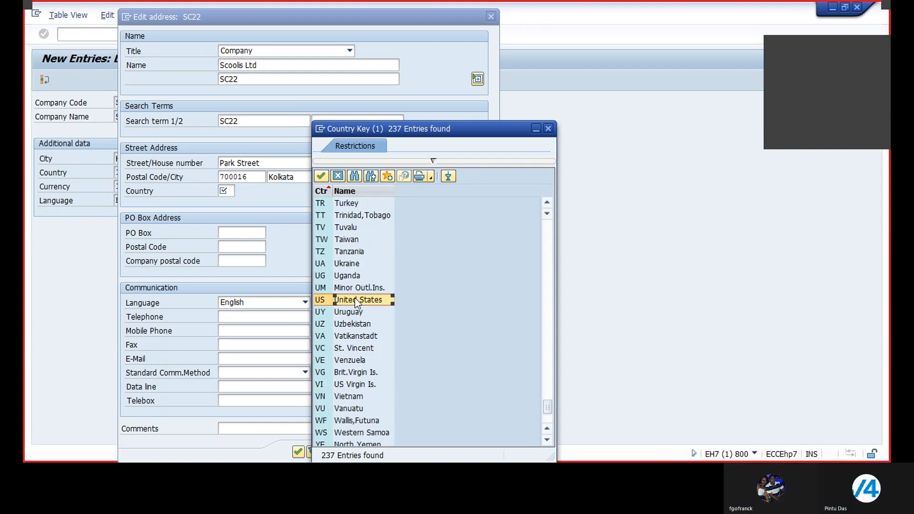
View the list of regions for country US and close it without choosing one
click(379, 190)
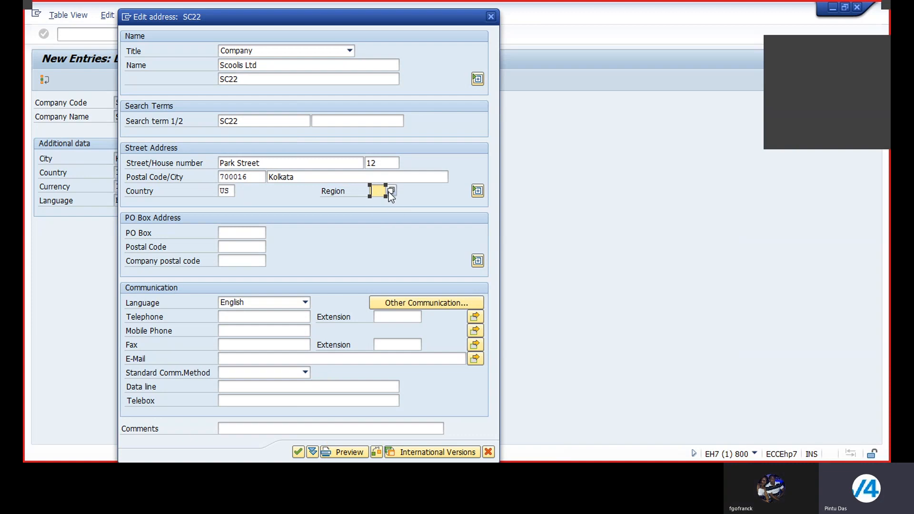
click(389, 191)
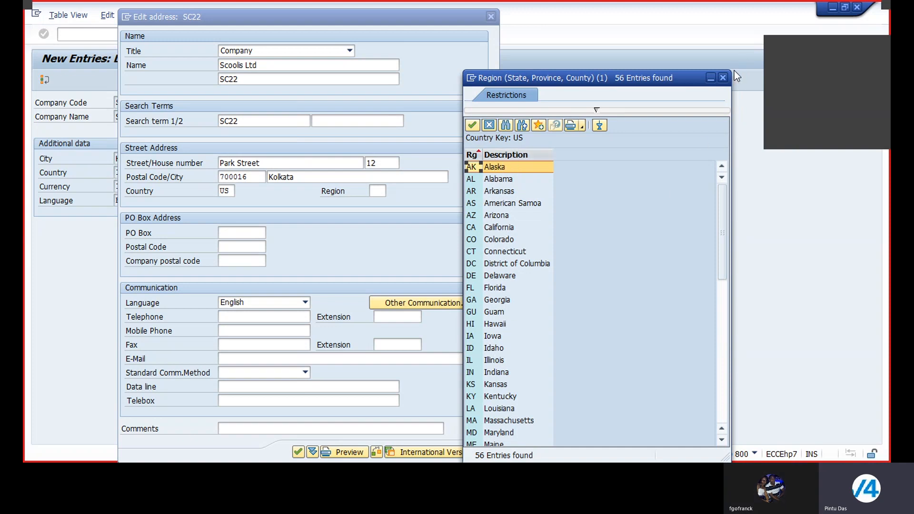
click(722, 78)
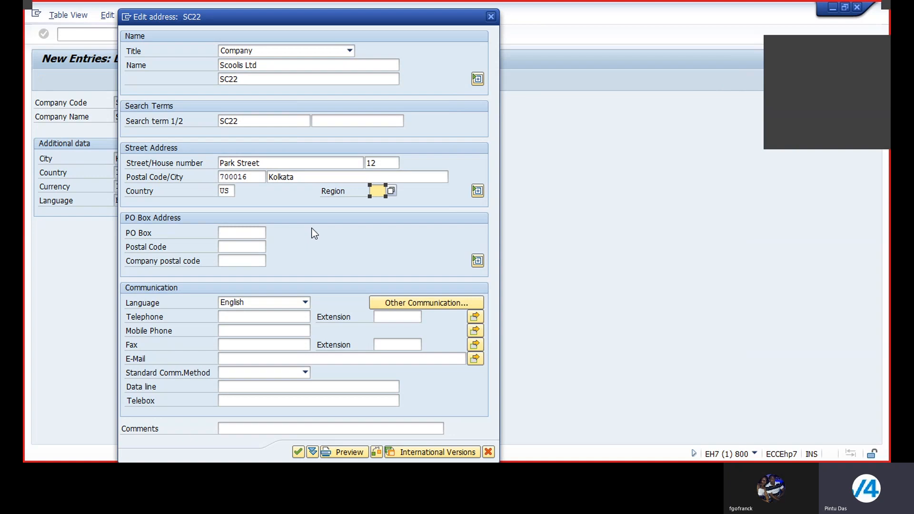
Set the country in the street address to IN
click(230, 191)
key(BackSpace)
key(BackSpace)
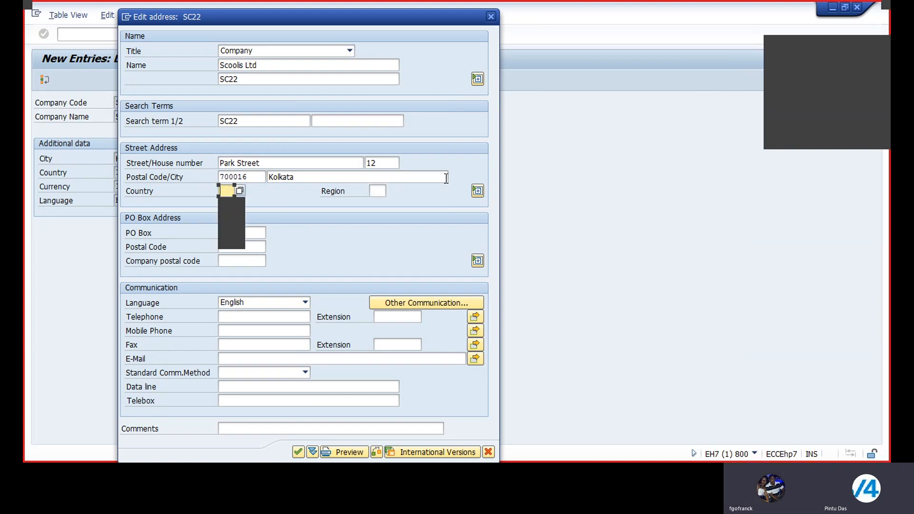
text(IN)
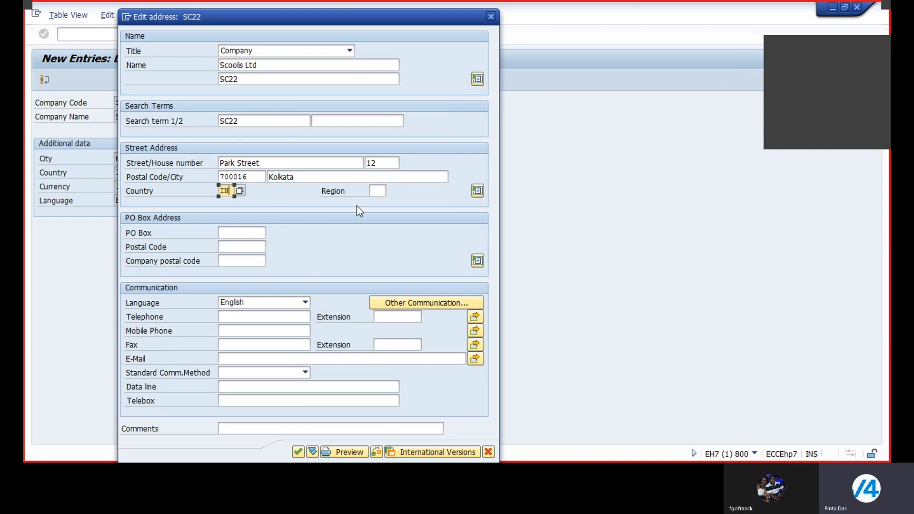
Choose region 25 (West Bengal) for the street address from the list of Indian regions
click(378, 191)
click(390, 191)
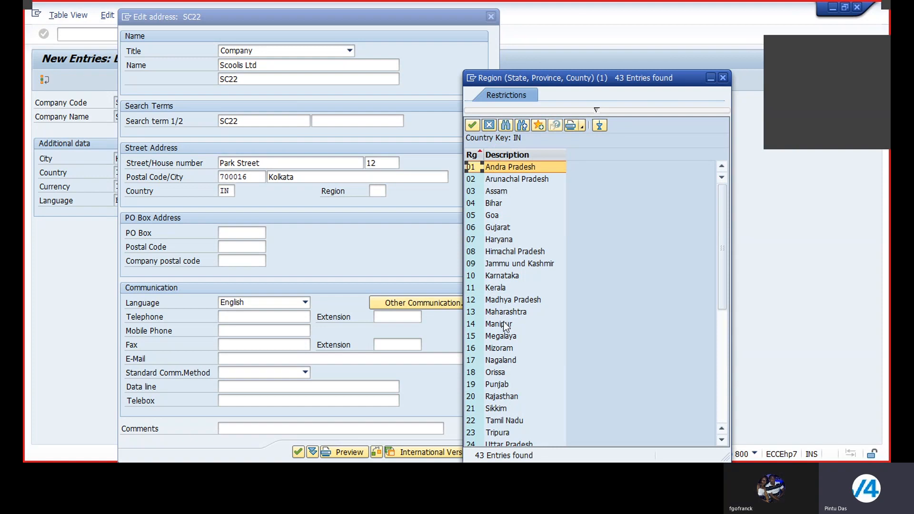
scroll(505, 327, down, 3)
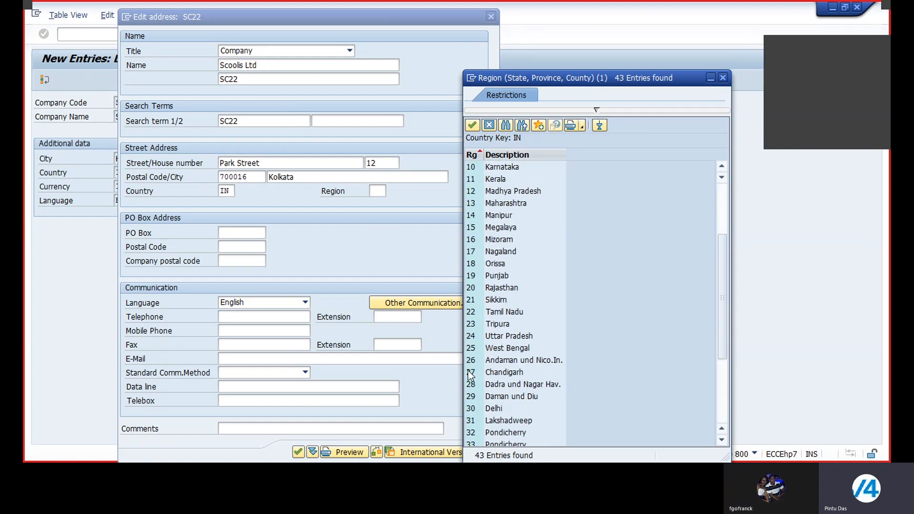
double_click(502, 350)
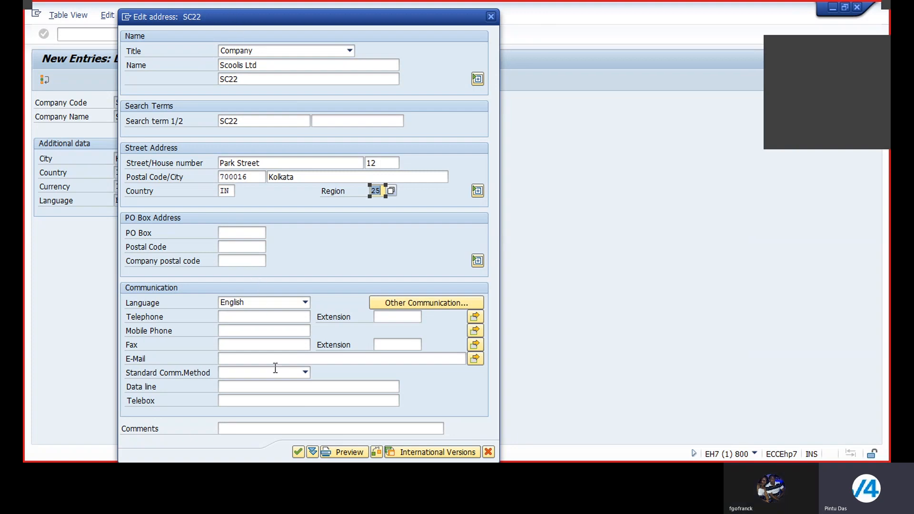
Accept the address and save company code SC22 in the customizing request "Enterprise Structure Configuration of SCOOLIS Ltd"
click(298, 451)
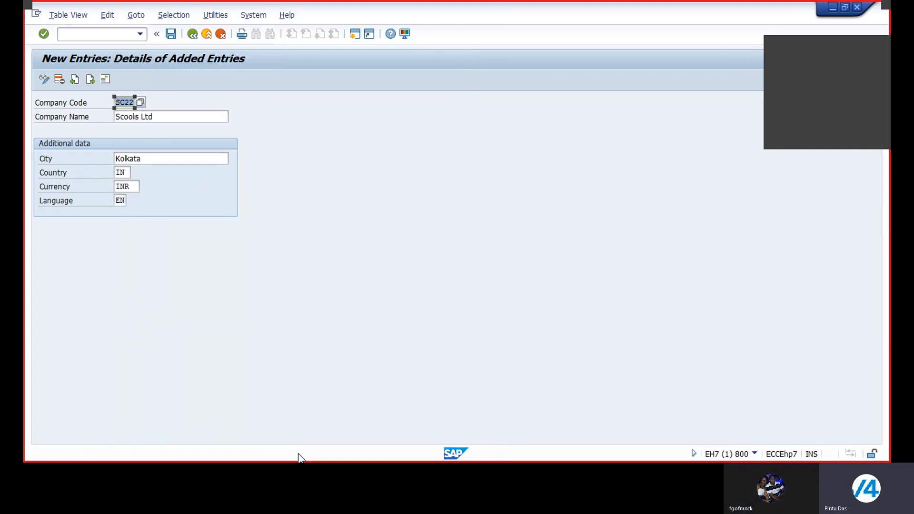
click(171, 33)
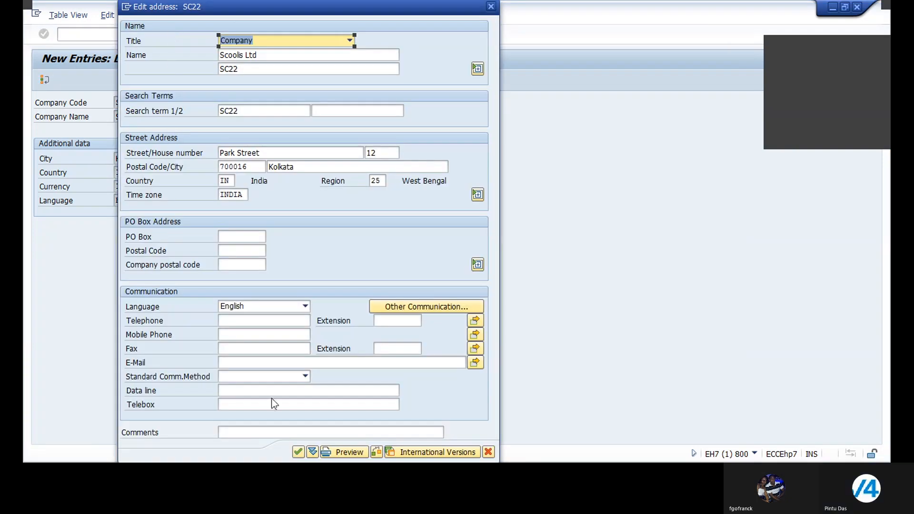
click(298, 451)
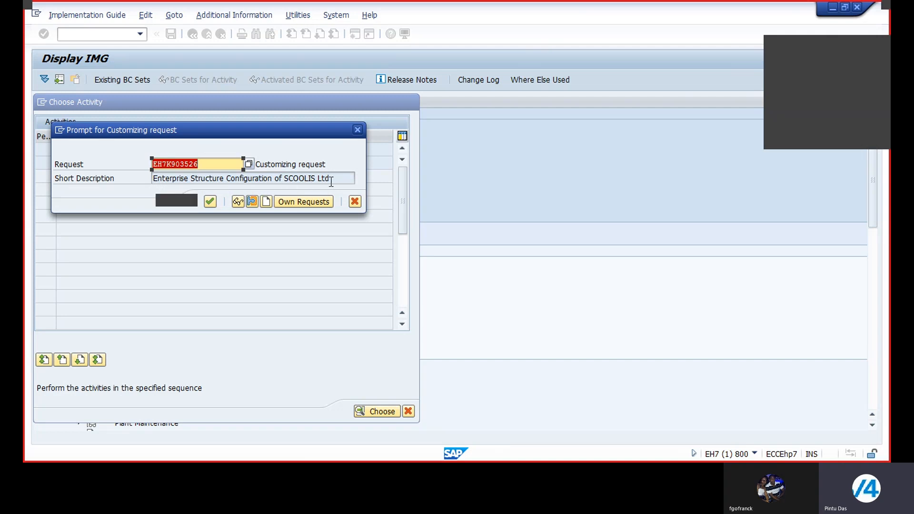
click(210, 201)
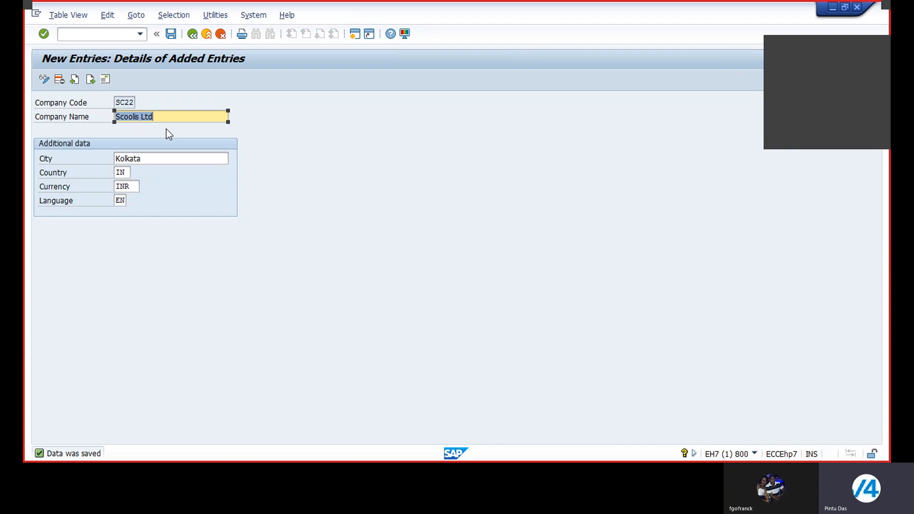
Leave the company code entries and close the activity selection to return to the implementation guide
click(193, 34)
click(193, 34)
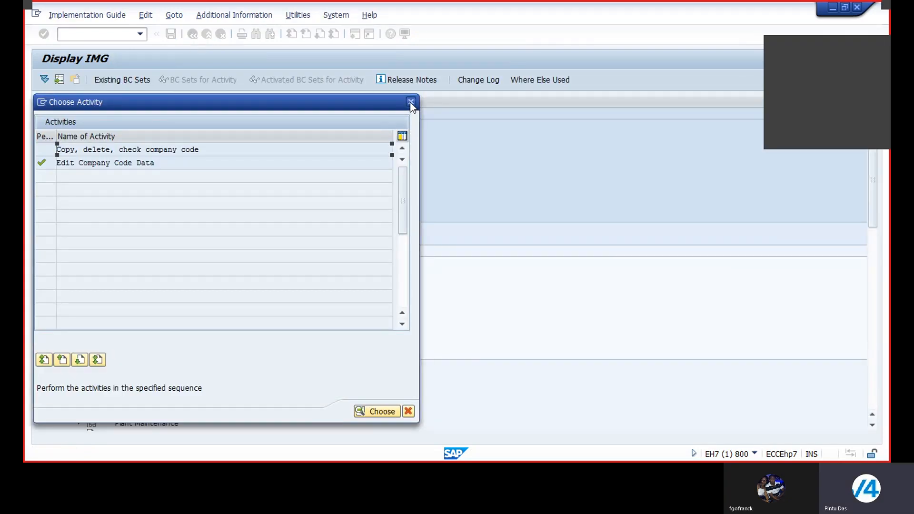
click(410, 102)
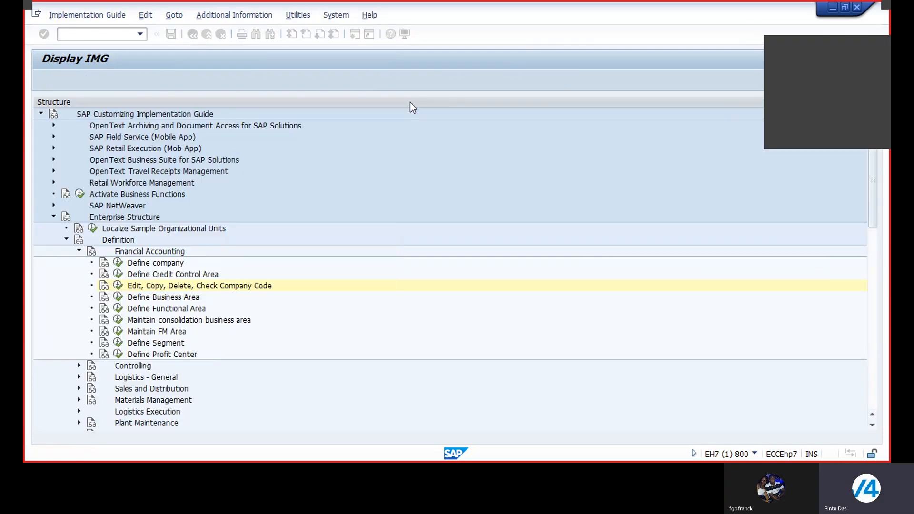
Collapse Definition under Enterprise Structure and expand the Financial Accounting activities under Assignment
click(67, 240)
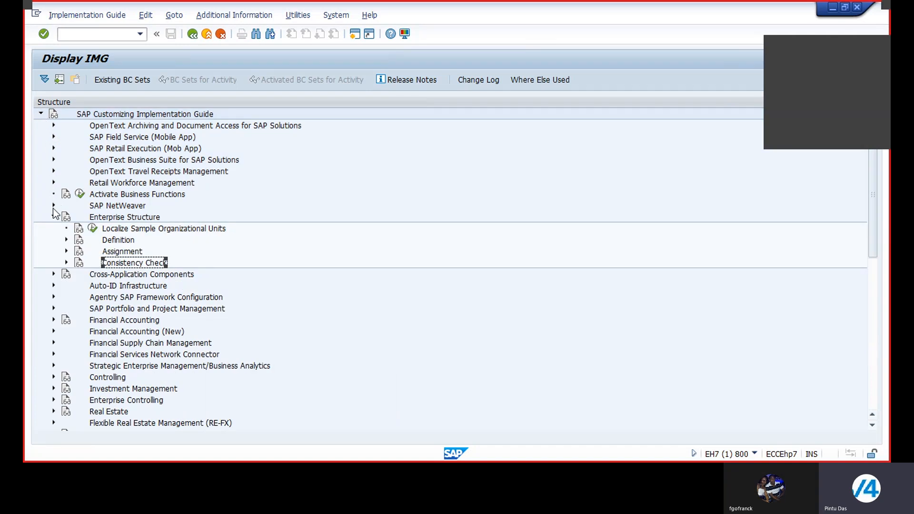
click(67, 252)
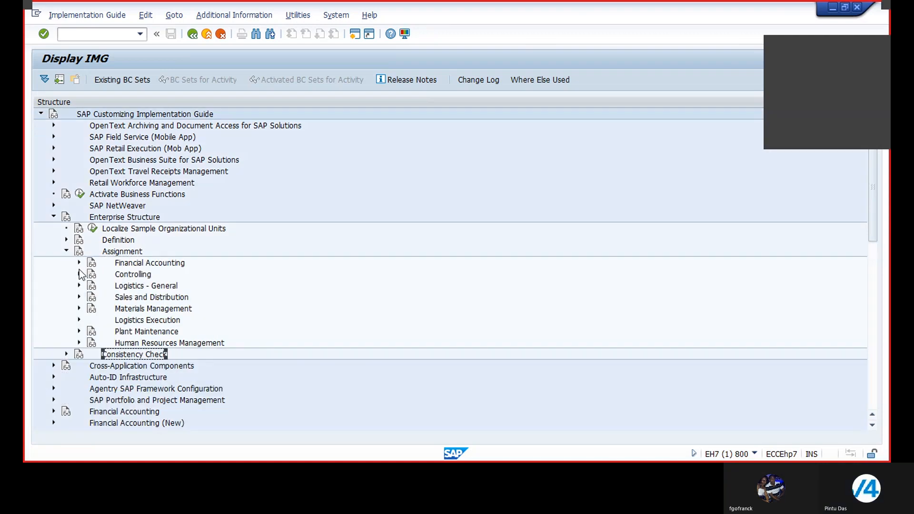
click(79, 262)
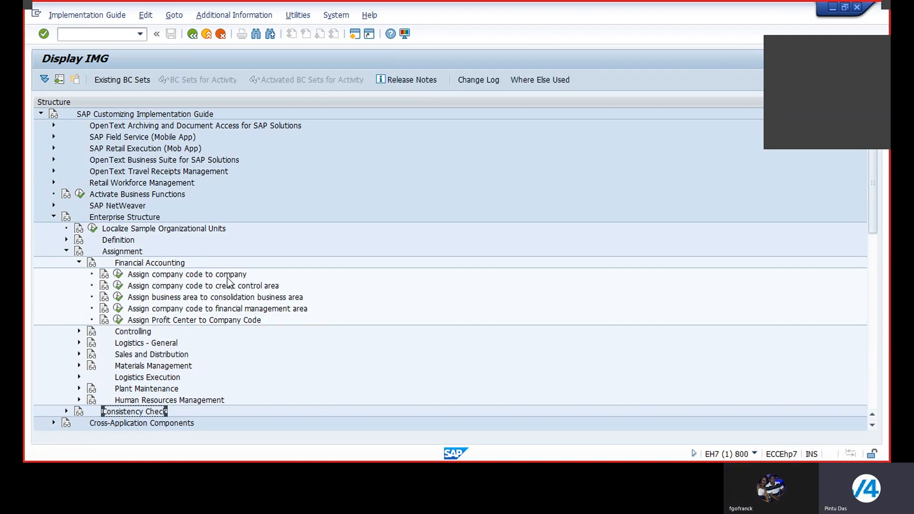
Open the assignment of company codes to companies and position the list at company code SC22
click(118, 275)
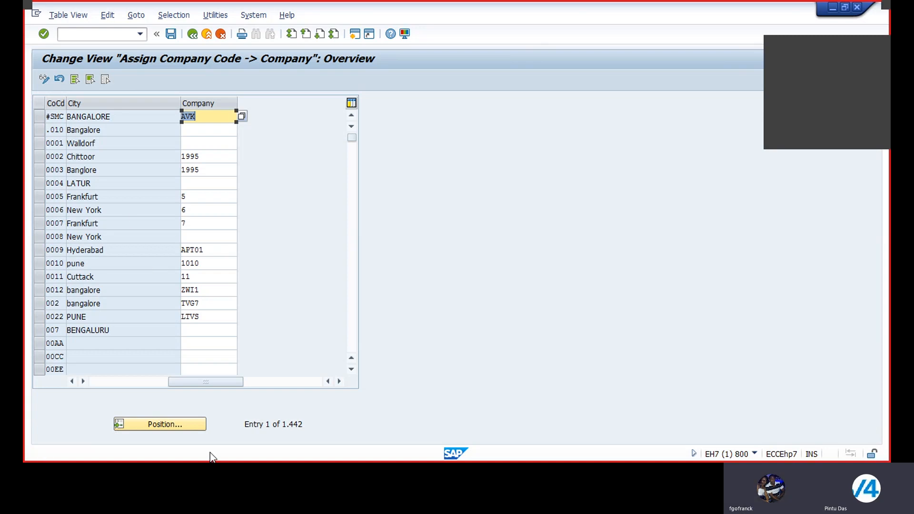
click(141, 428)
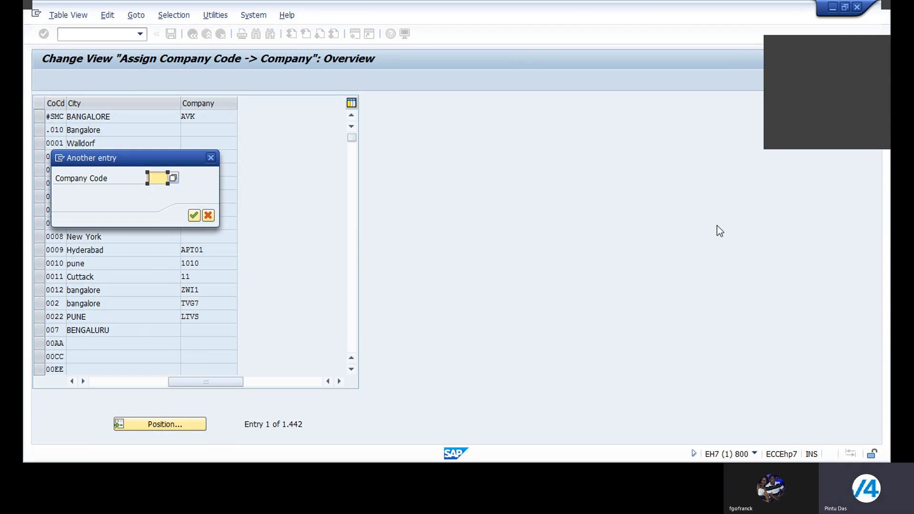
text(SC22)
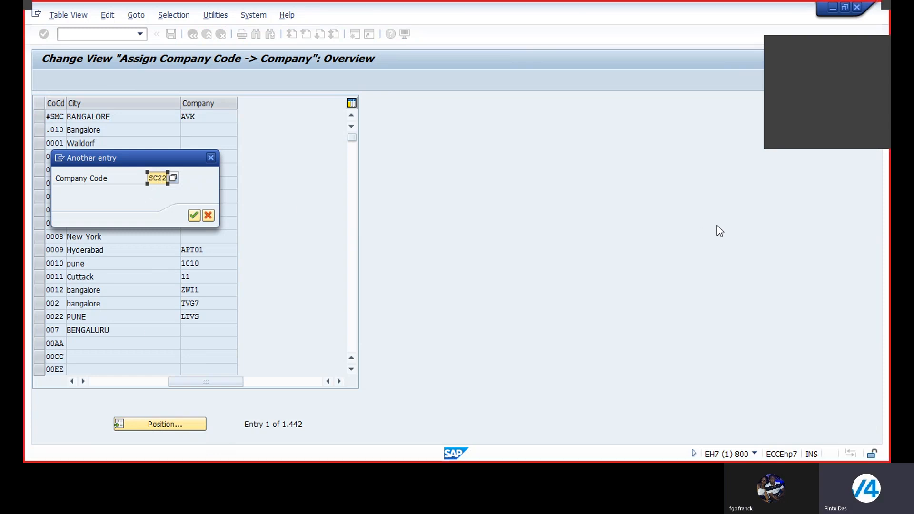
key(Return)
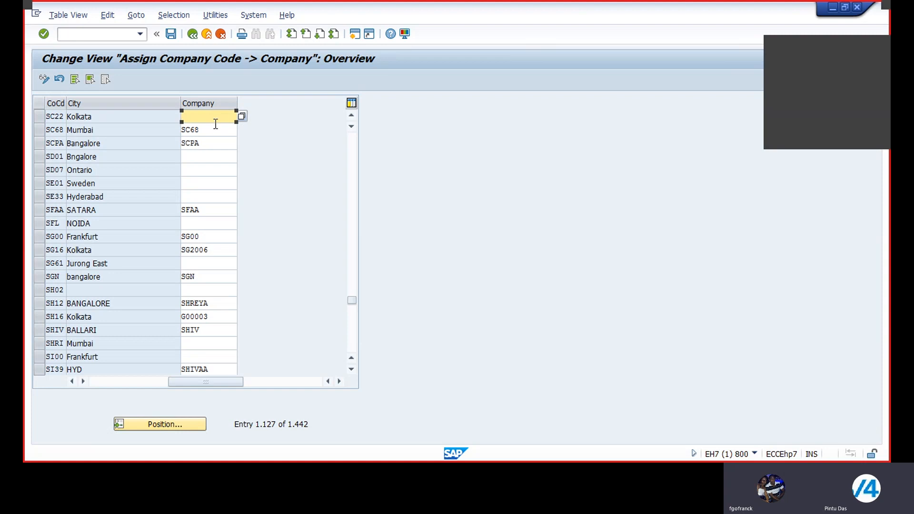
Assign company SC22 to company code SC22 and save it in the customizing request "Enterprise Structure Configuration of SCOOLIS Ltd"
text(SC22)
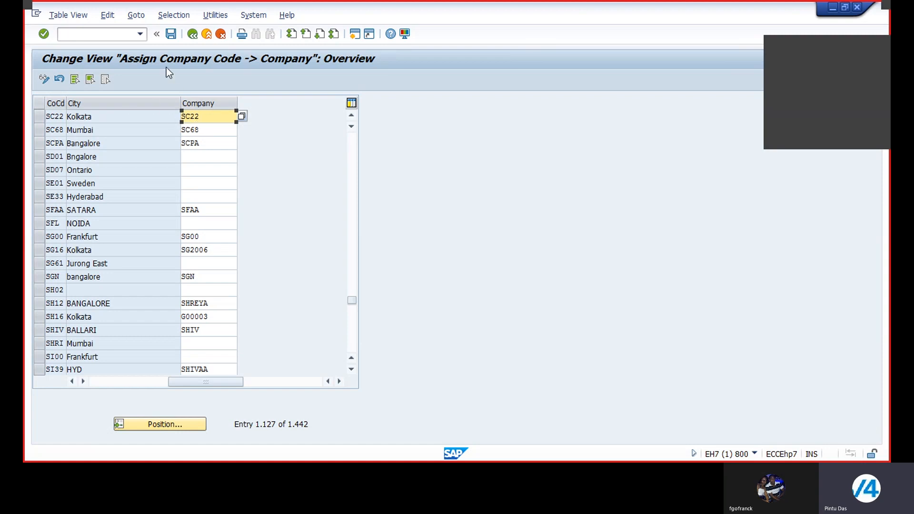
click(169, 33)
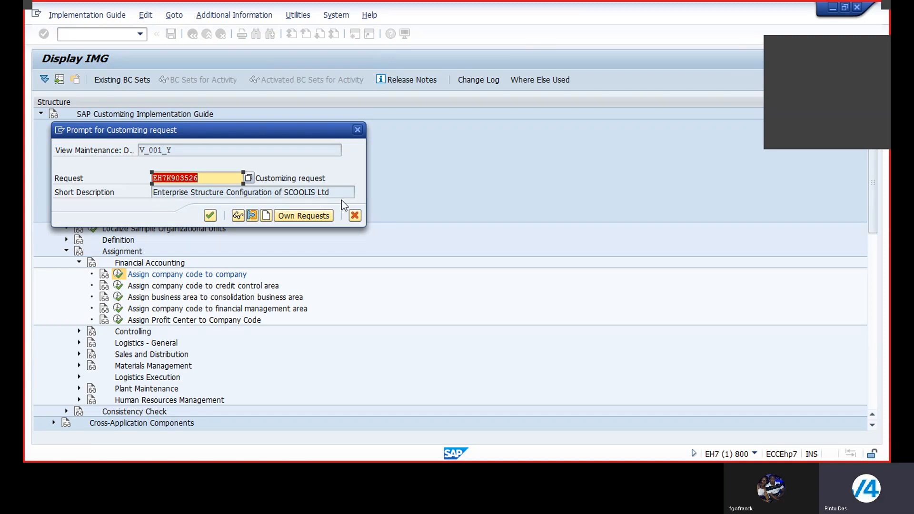
click(212, 215)
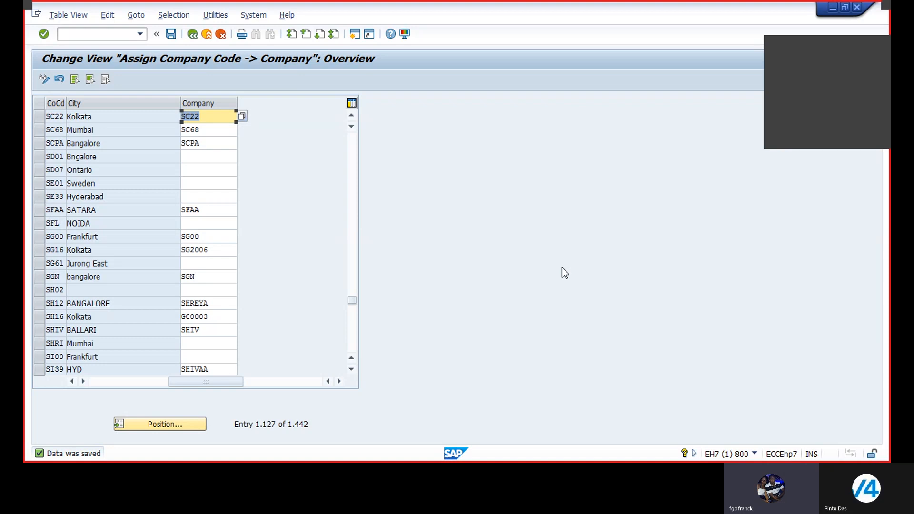
drag(791, 55, 674, 59)
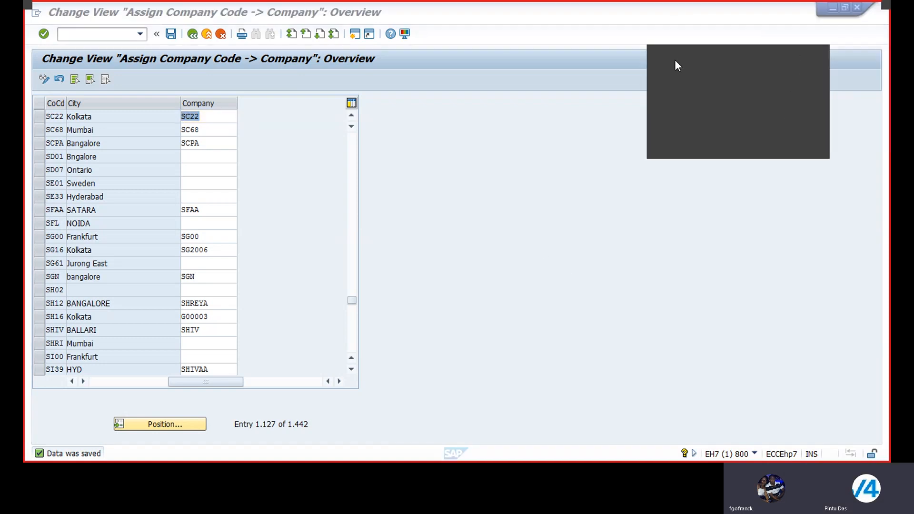